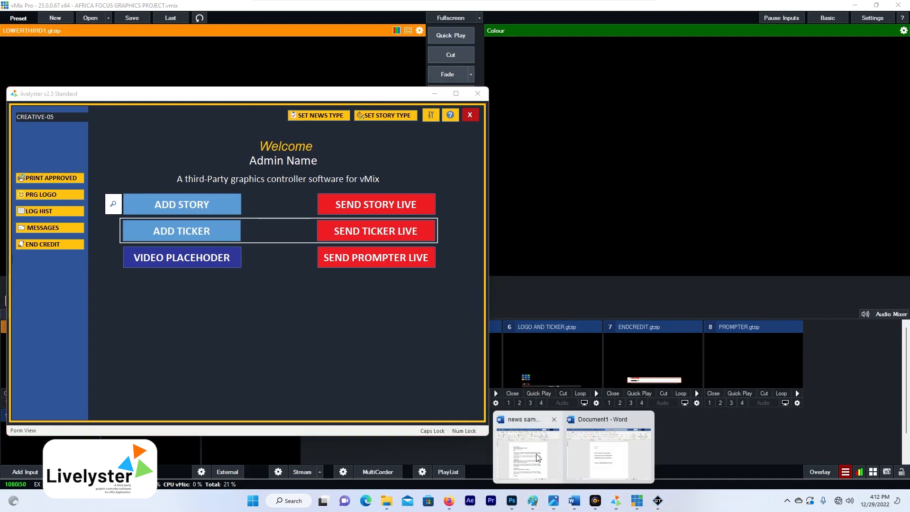
- Bring the 'news sample2' Word script forward and briefly select its BUSINESS NEWS heading
click(573, 503)
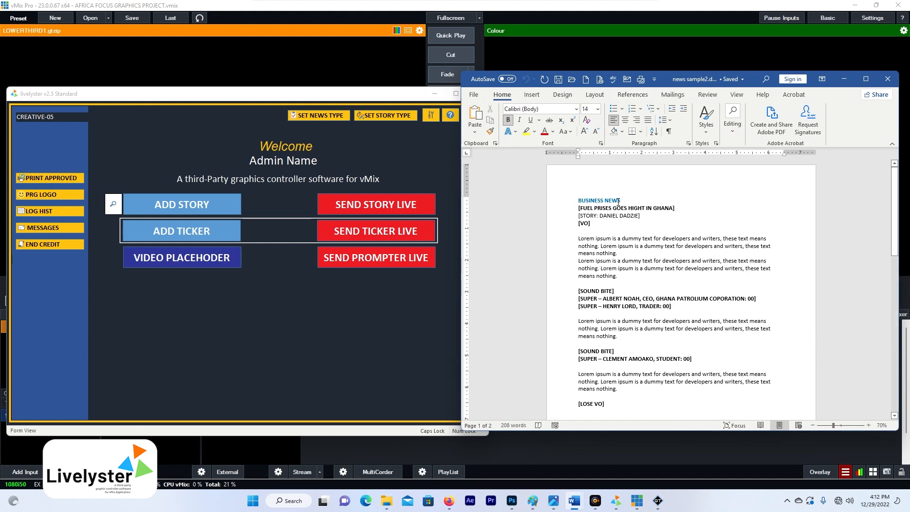
drag(621, 201, 580, 199)
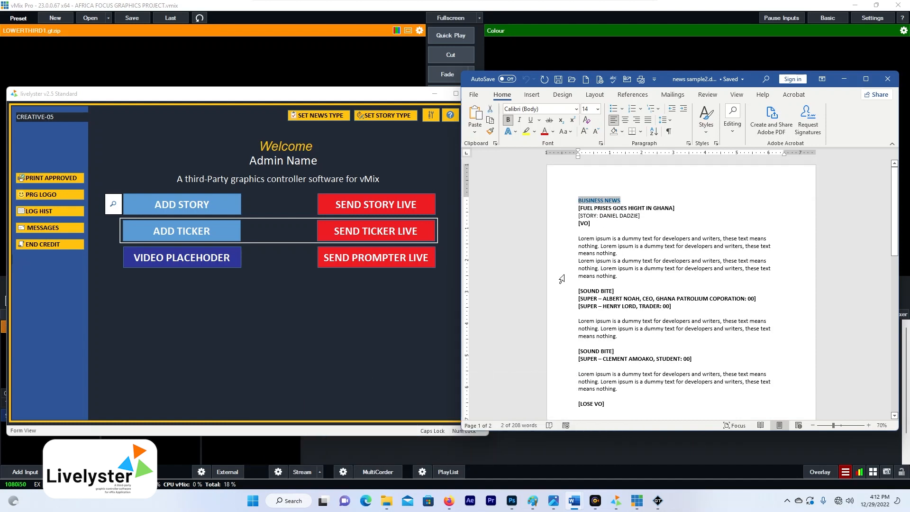
scroll(642, 333, down, 3)
scroll(642, 333, up, 3)
click(617, 276)
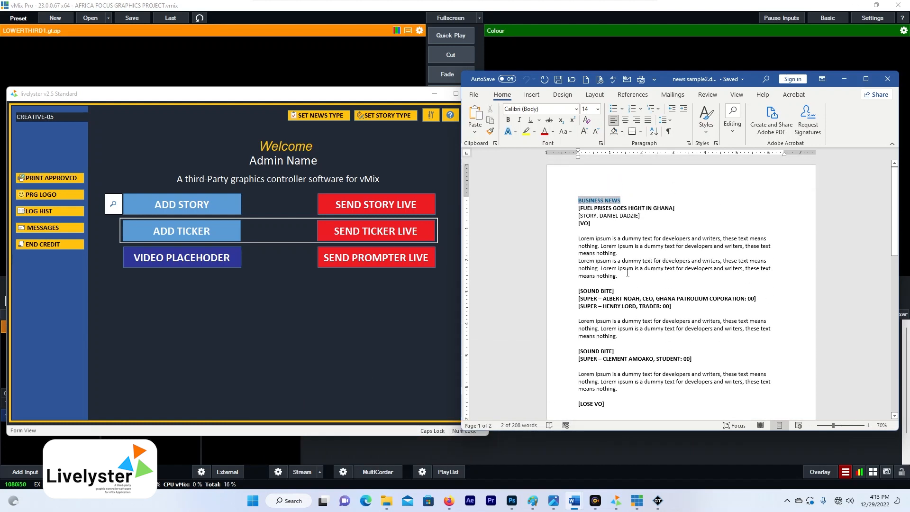
- Start a new story, browse the News Day list, and open then close the News Hour editor
click(167, 206)
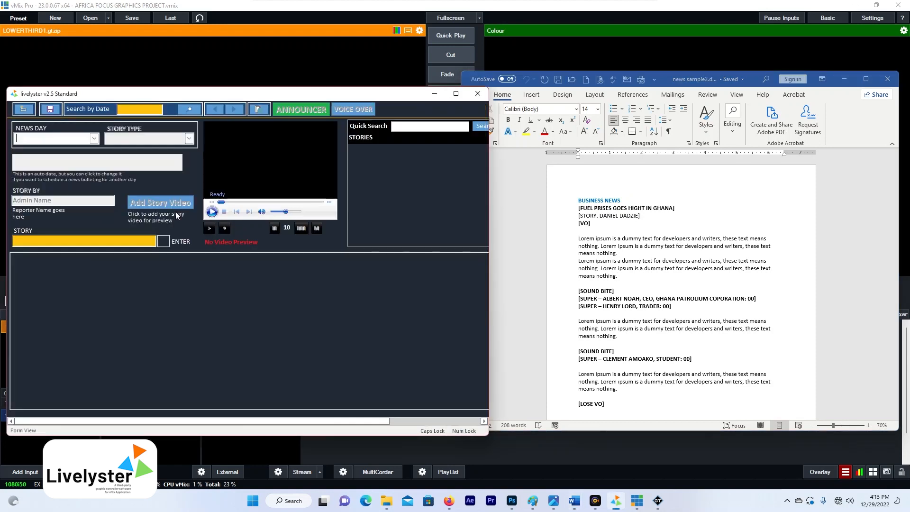
click(94, 138)
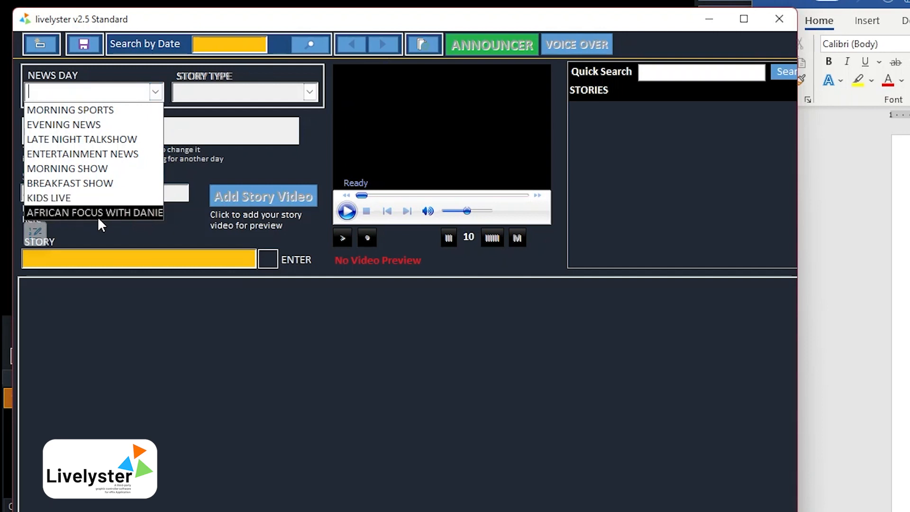
click(36, 233)
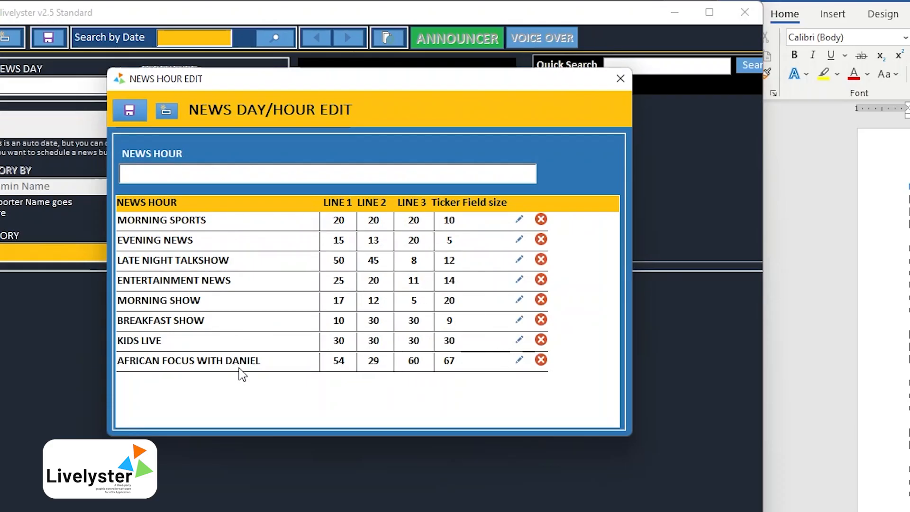
click(620, 84)
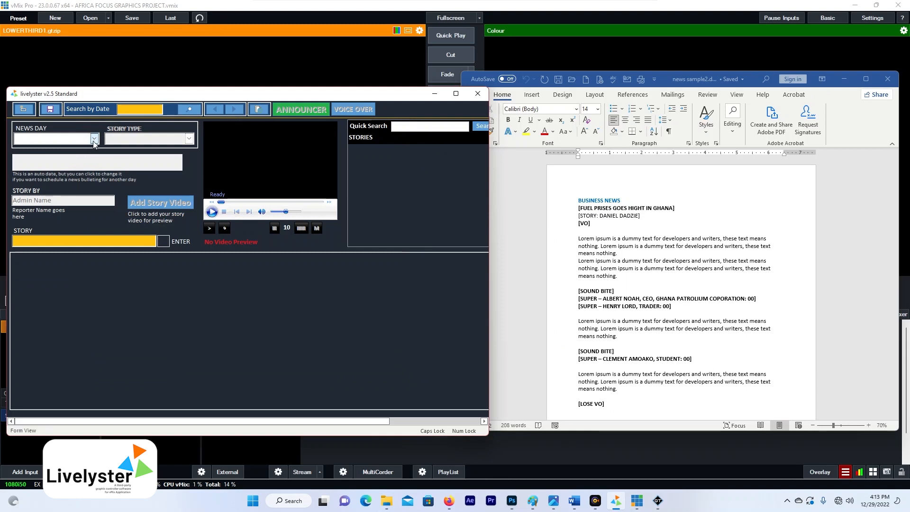
click(119, 86)
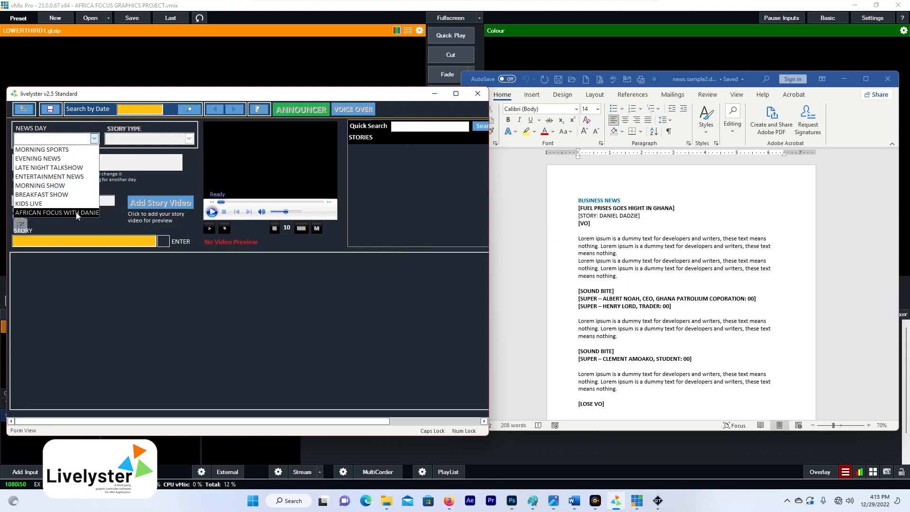
- Set News Day to AFRICAN FOCUS and Story Type to BUSINESS
click(76, 212)
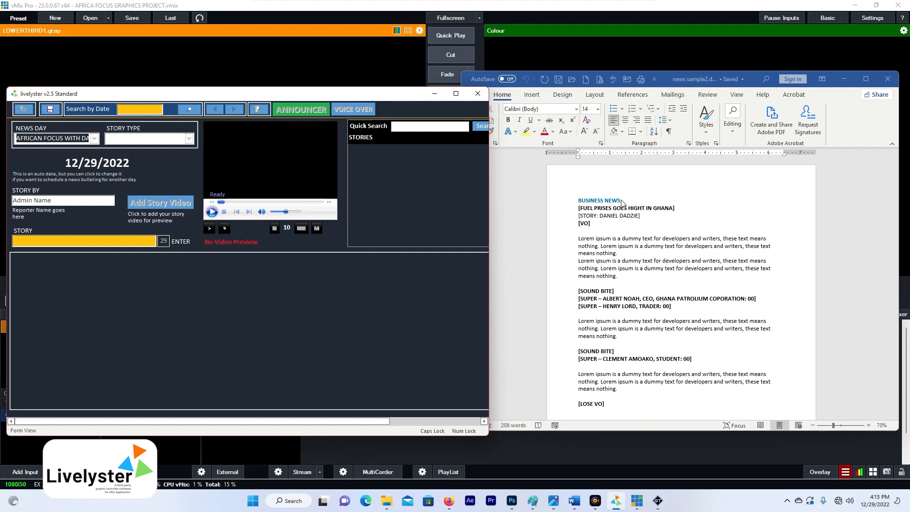
click(190, 139)
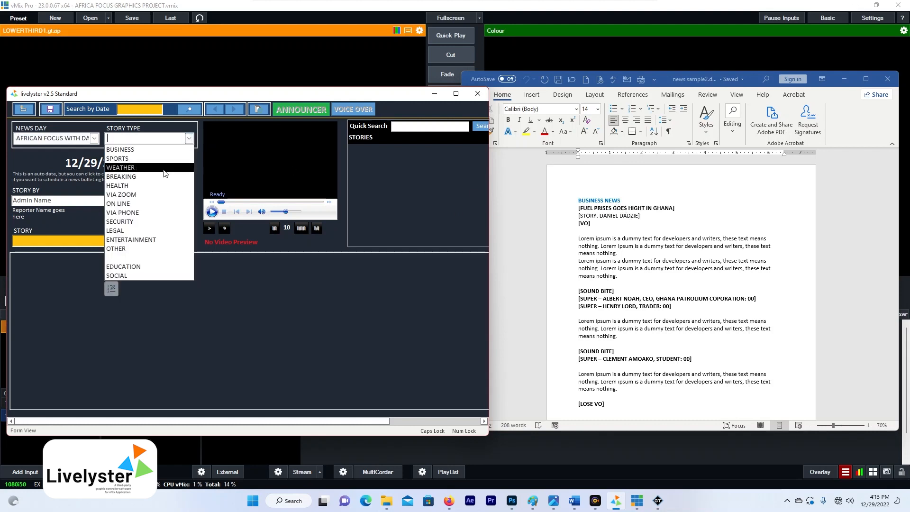
click(149, 150)
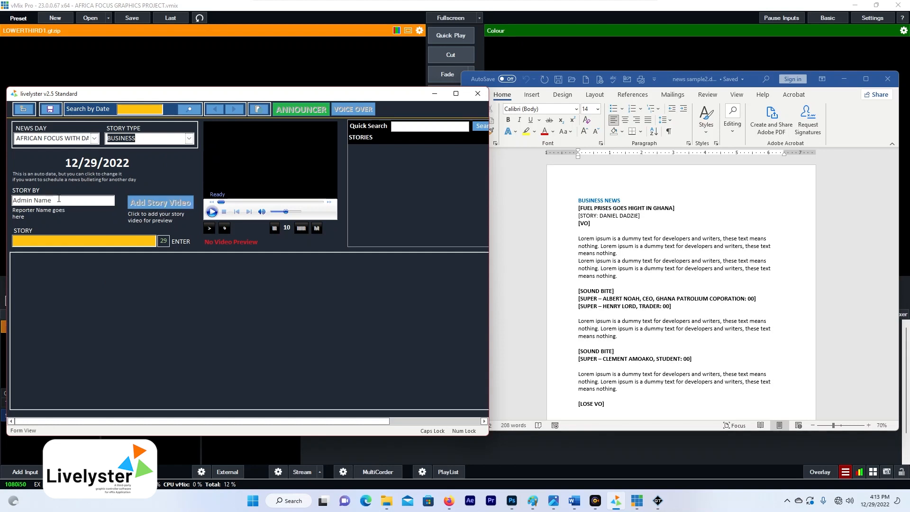
drag(59, 199, 10, 195)
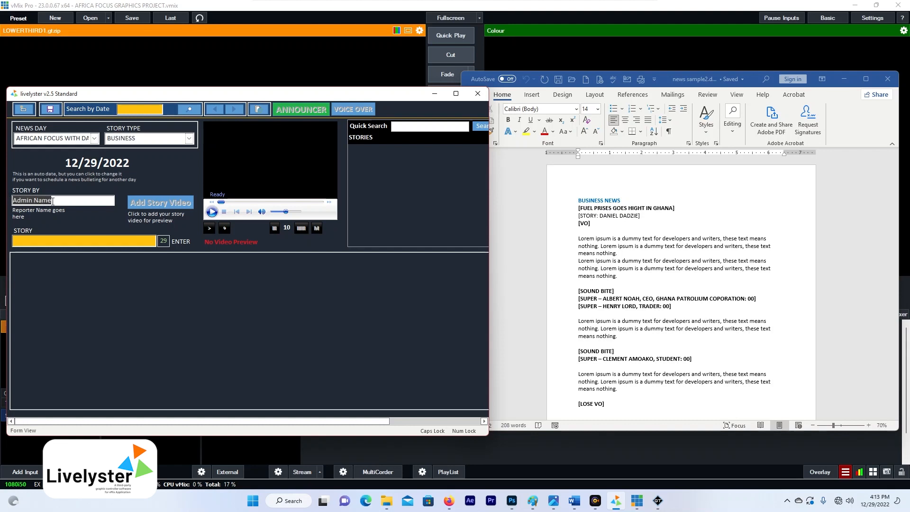
click(52, 201)
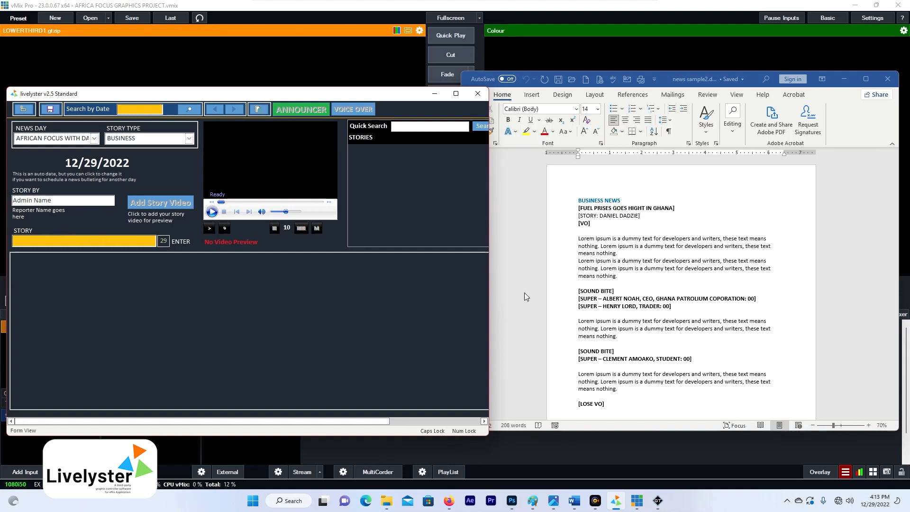
- Copy the headline 'FUEL PRIZES GOES HIGHT IN GHANA' from the Word script
drag(57, 202, 12, 200)
click(58, 201)
click(621, 236)
click(589, 222)
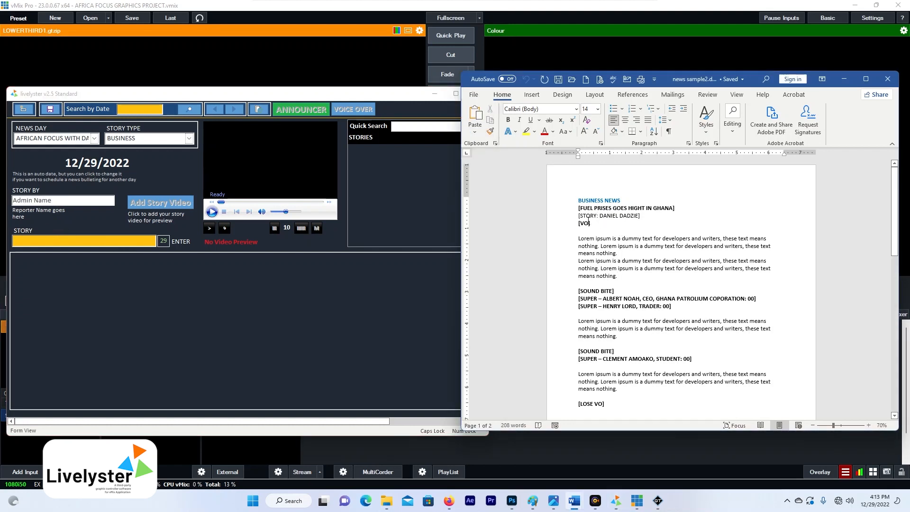
drag(579, 208, 672, 207)
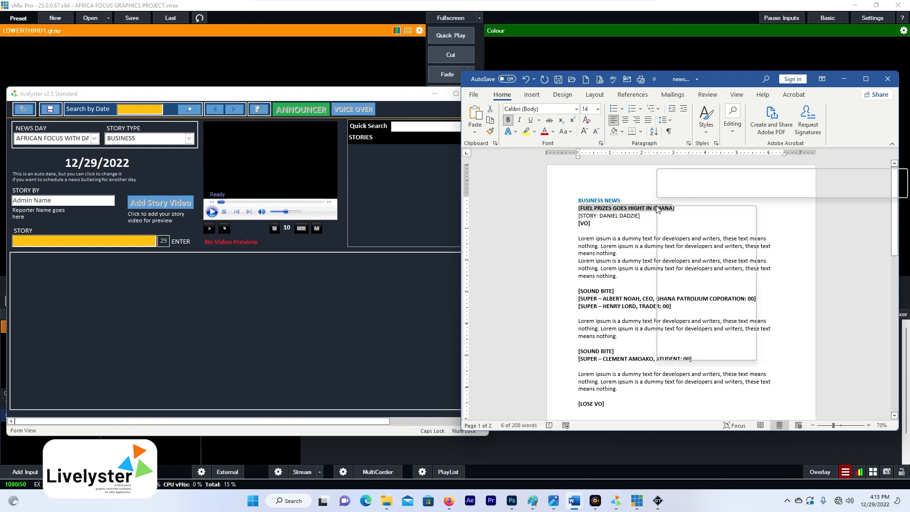
right_click(658, 209)
click(680, 227)
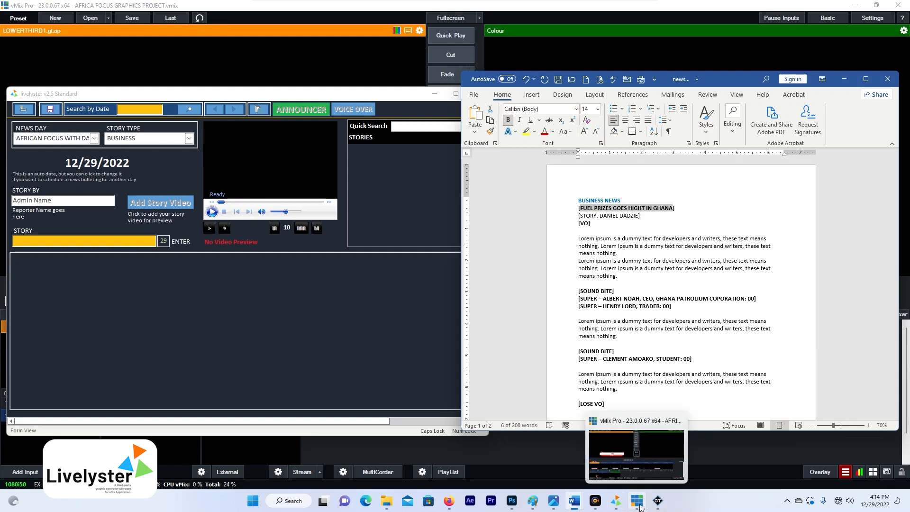
- Load the lowerthird1.gtzip template in GT Designer Advanced, then minimize the designer
click(658, 500)
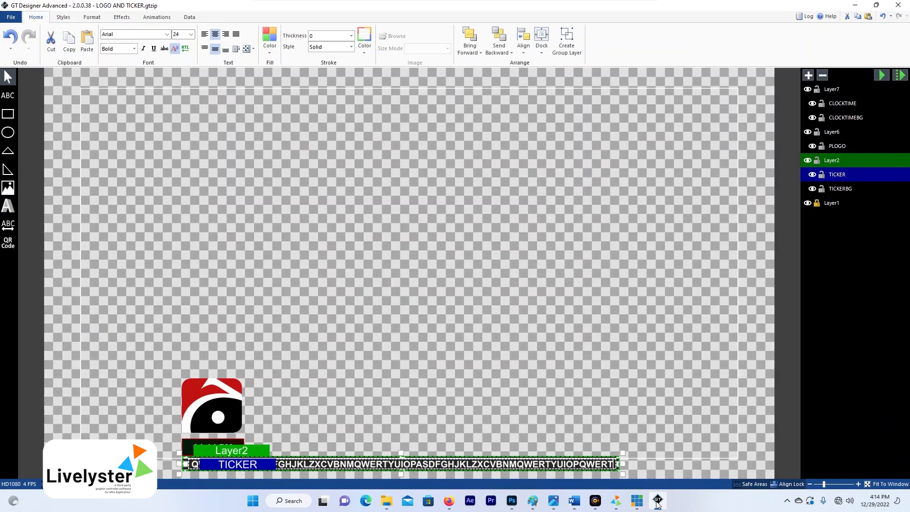
click(11, 17)
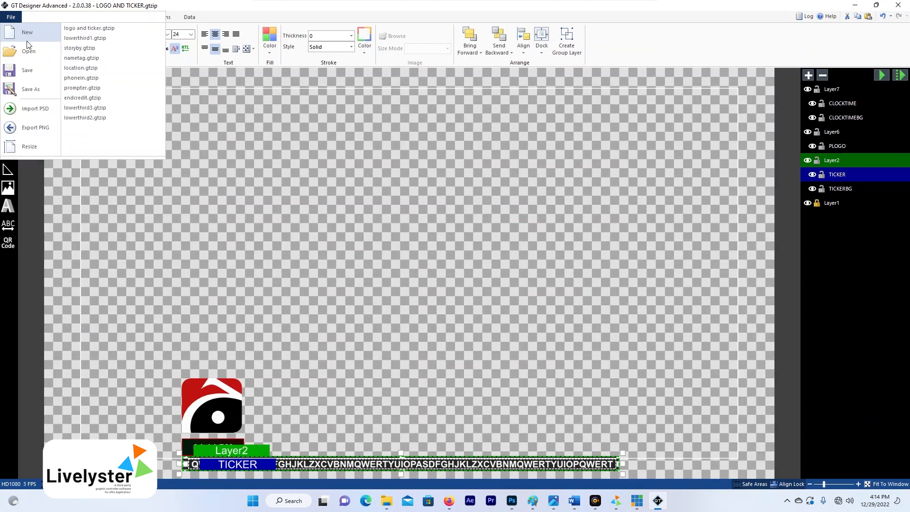
click(101, 43)
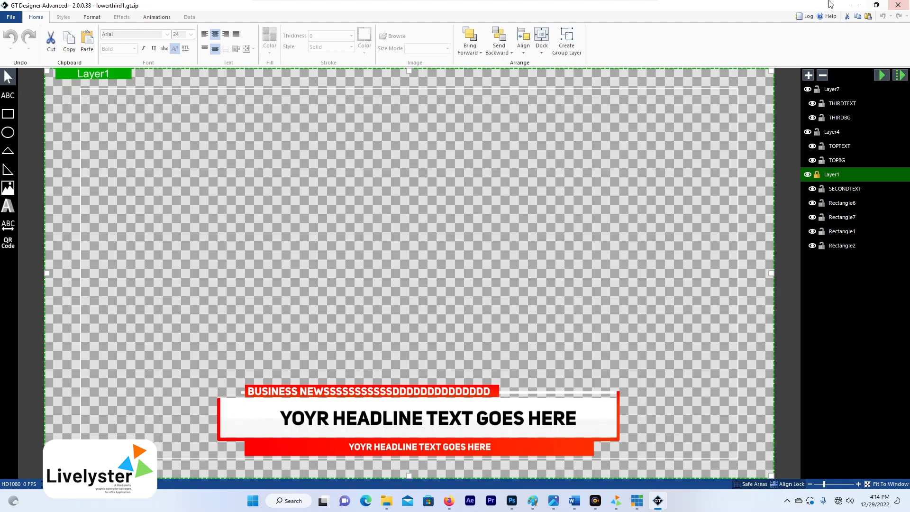
click(855, 6)
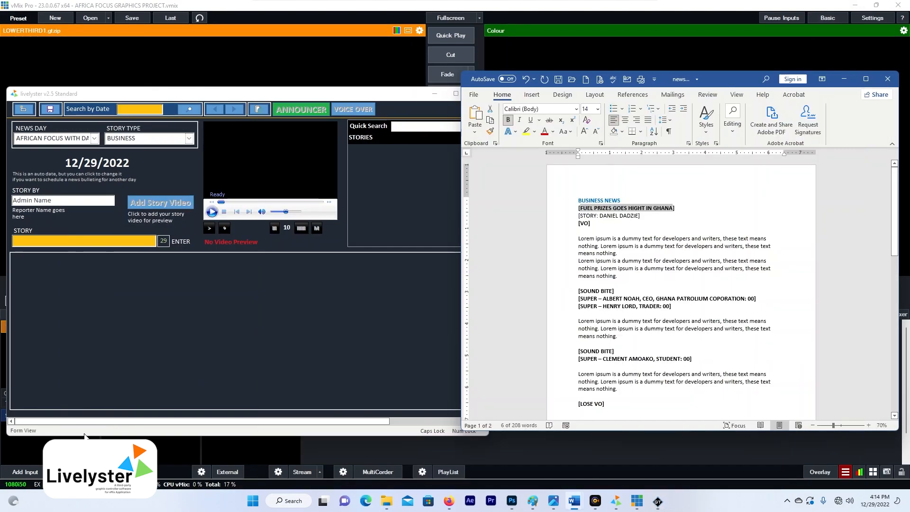
- Paste the headline as the story, accepting truncation to 'FUEL PRIZES GOES HIGHT IN GHA'
click(128, 243)
key(ctrl+v)
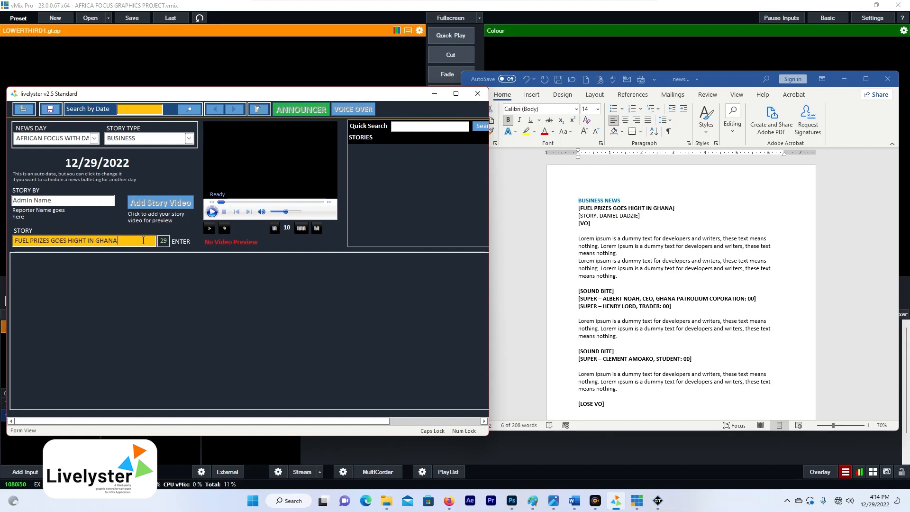
key(Return)
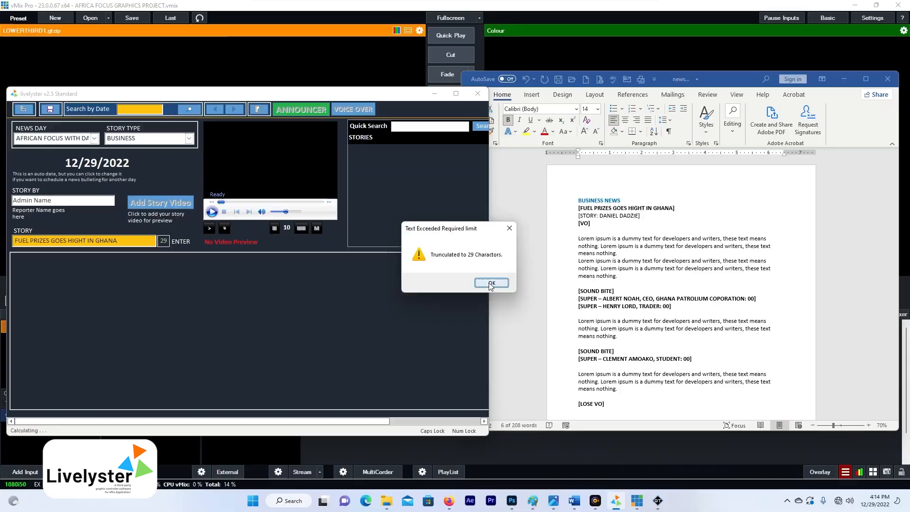
click(522, 307)
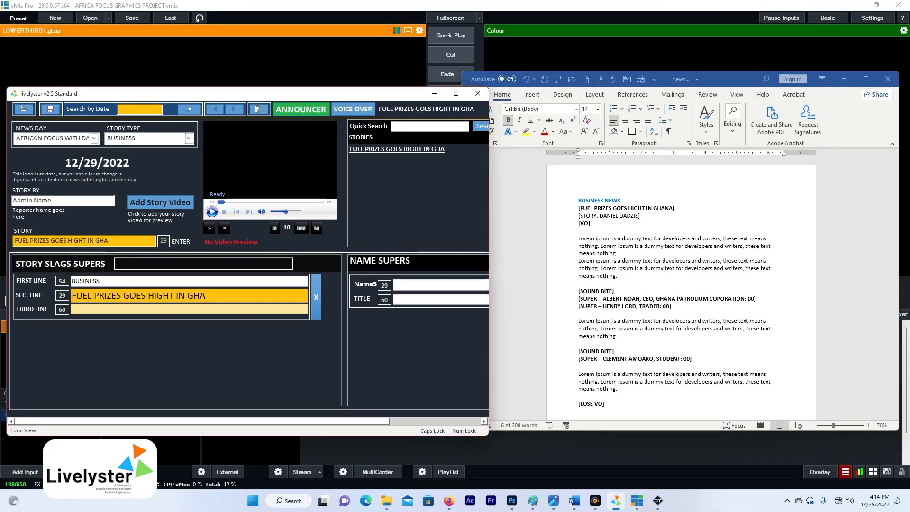
- Shorten the story title to 'FUEL PRIZES GOES HIGHT IN GH' and update the stories list
click(115, 244)
key(shift+Home)
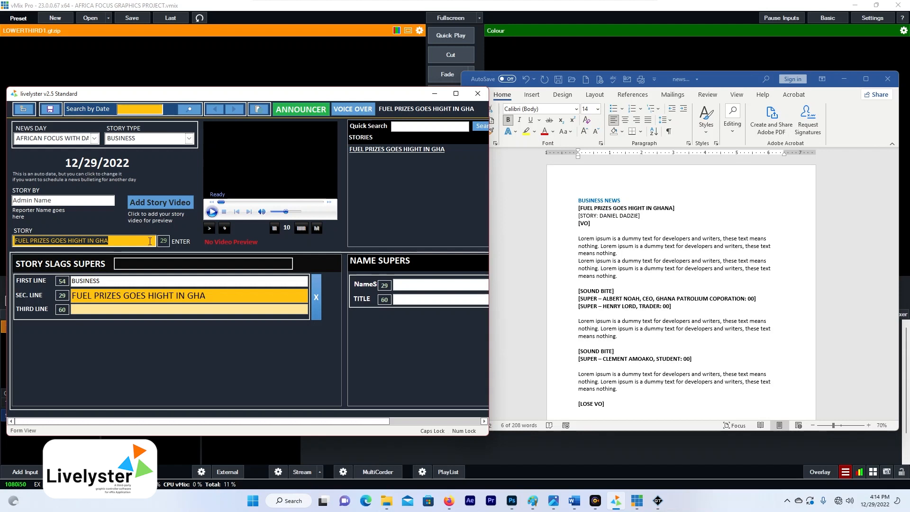
click(111, 243)
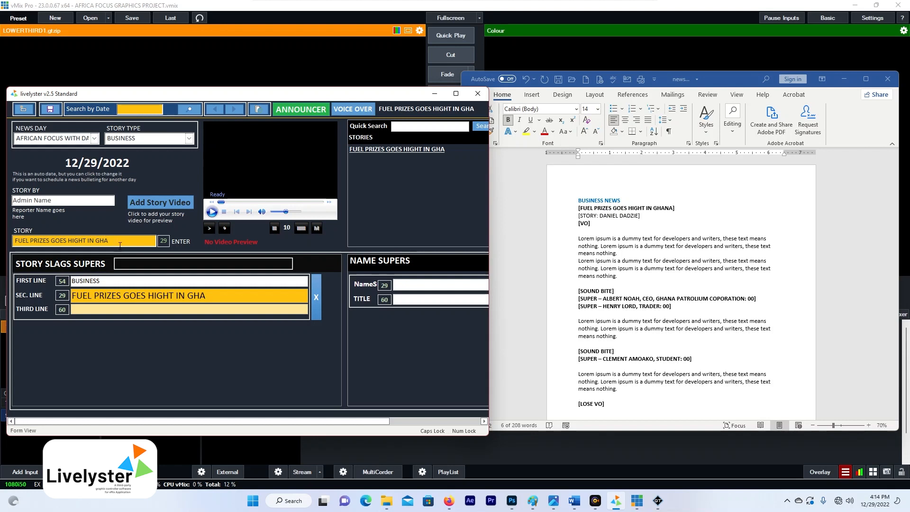
drag(111, 240, 55, 236)
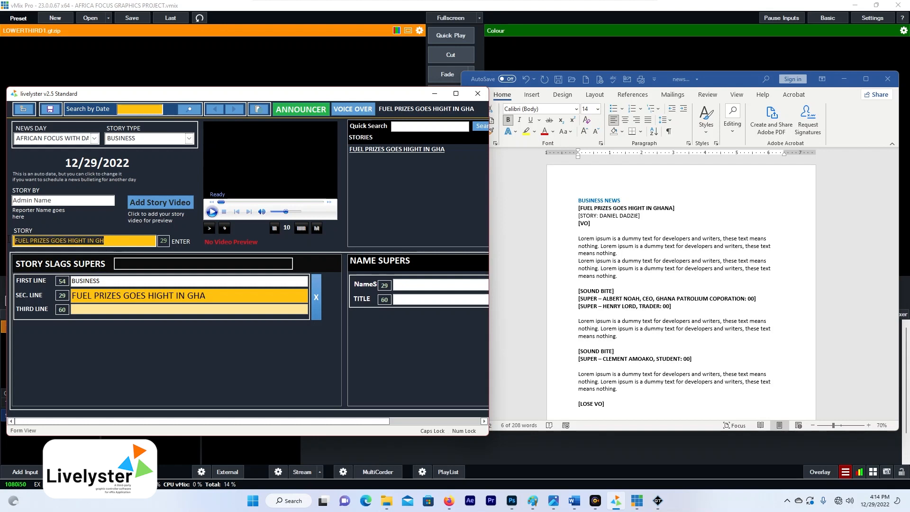
click(210, 297)
drag(121, 241, 61, 193)
- Paste the whole Word news script into the Voice Over Script window and save it
click(578, 208)
drag(580, 200, 656, 404)
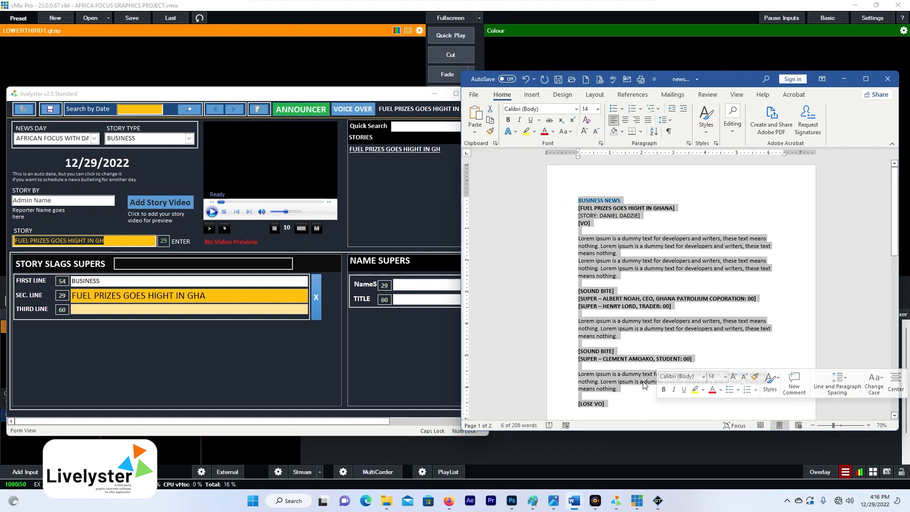
right_click(621, 328)
click(638, 342)
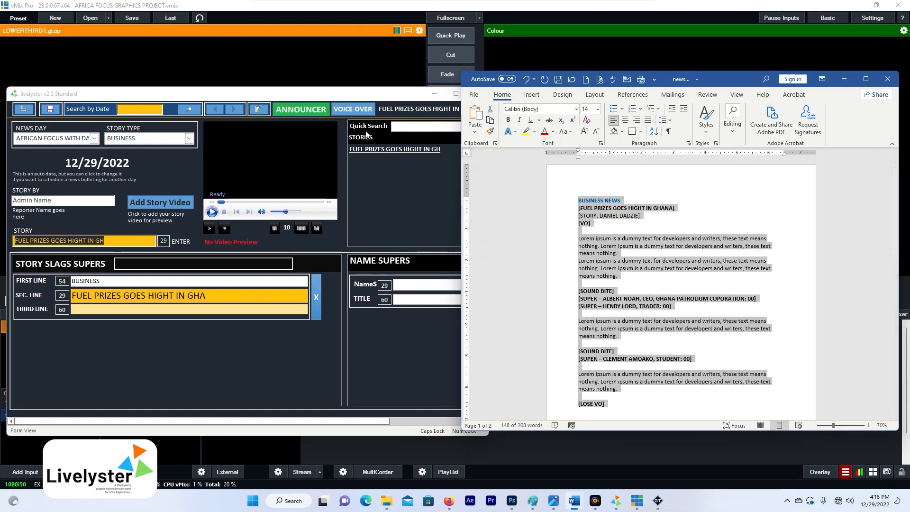
click(359, 110)
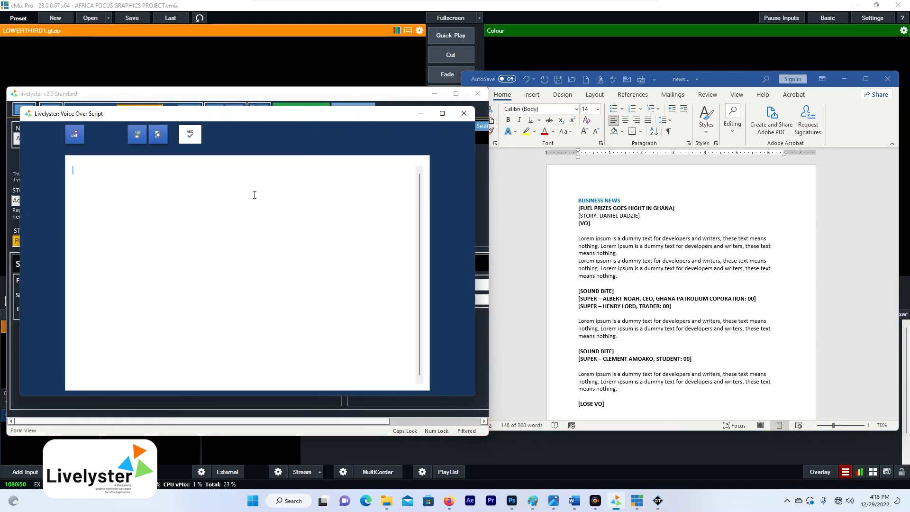
key(ctrl+v)
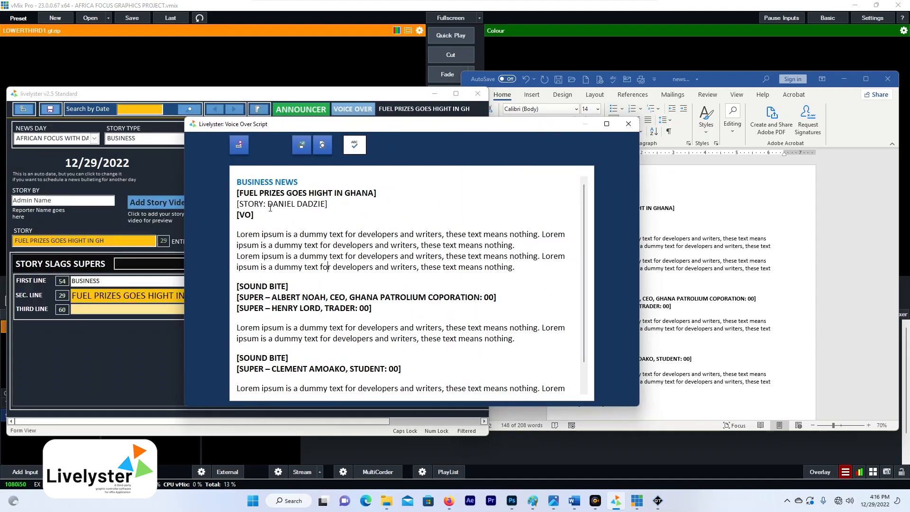
drag(268, 204, 326, 204)
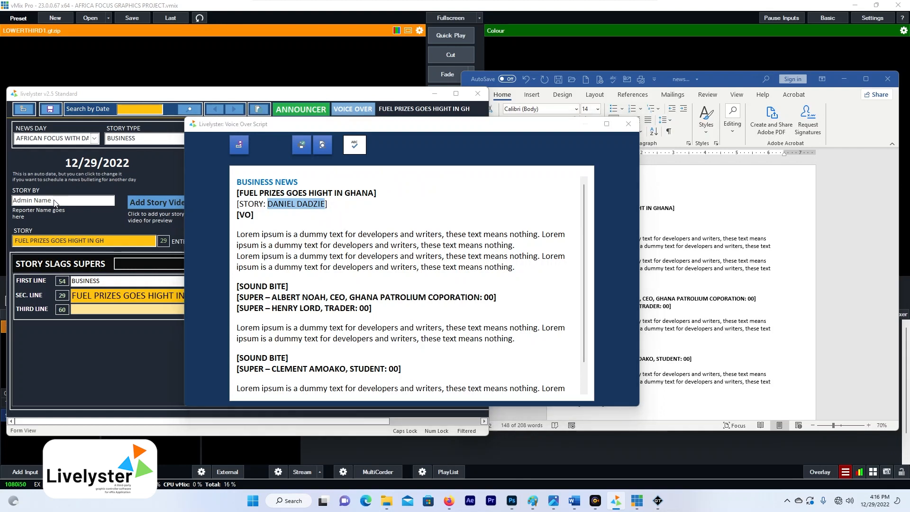
click(240, 146)
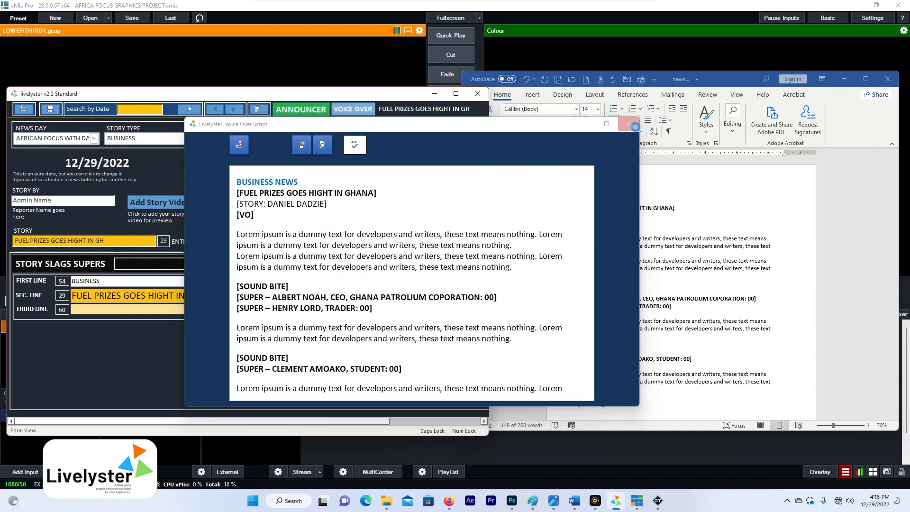
click(630, 125)
- Replace the Story By placeholder with the reporter's name and select the script headline
drag(63, 201, 3, 199)
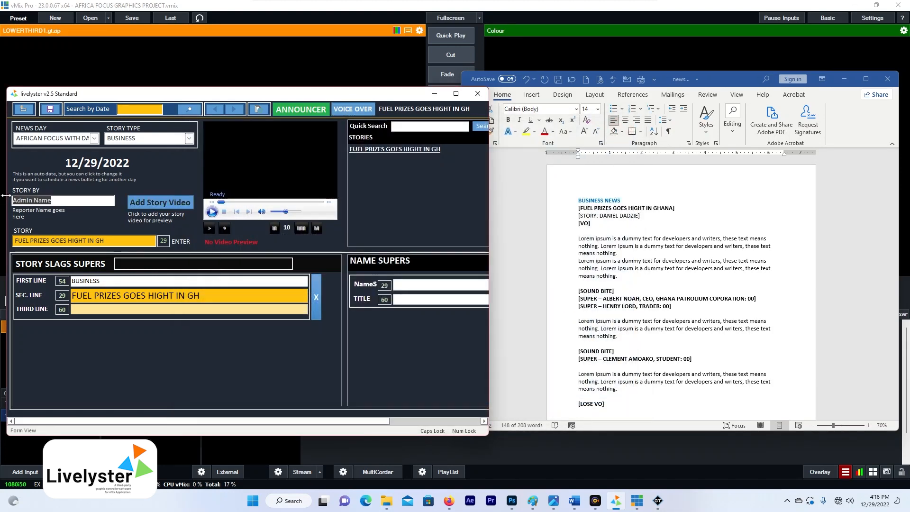
key(ctrl+v)
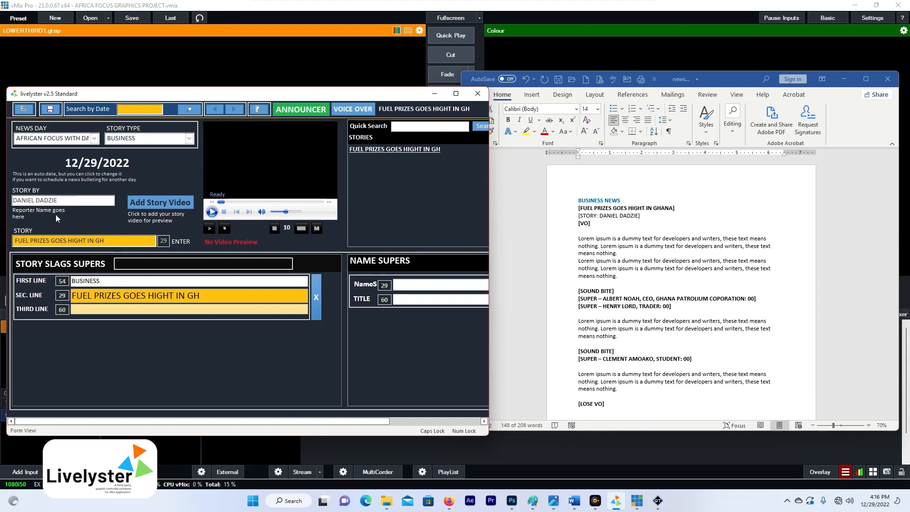
drag(212, 183, 70, 182)
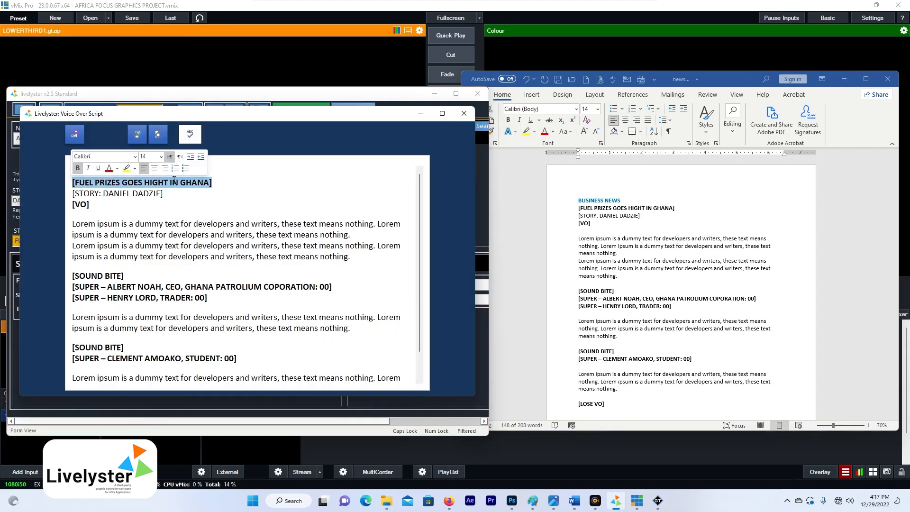
- Center the script headline, set it to font size 18 and colour it red
click(158, 168)
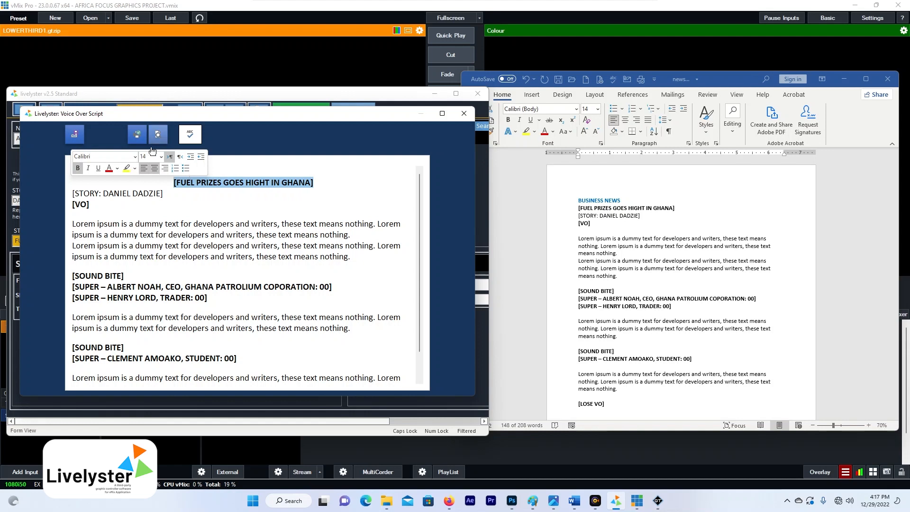
click(162, 157)
click(150, 209)
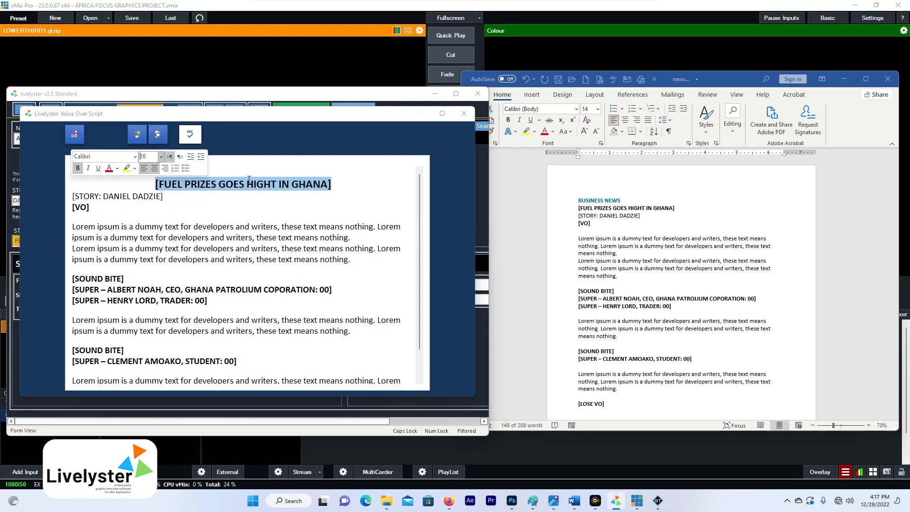
click(108, 168)
click(225, 200)
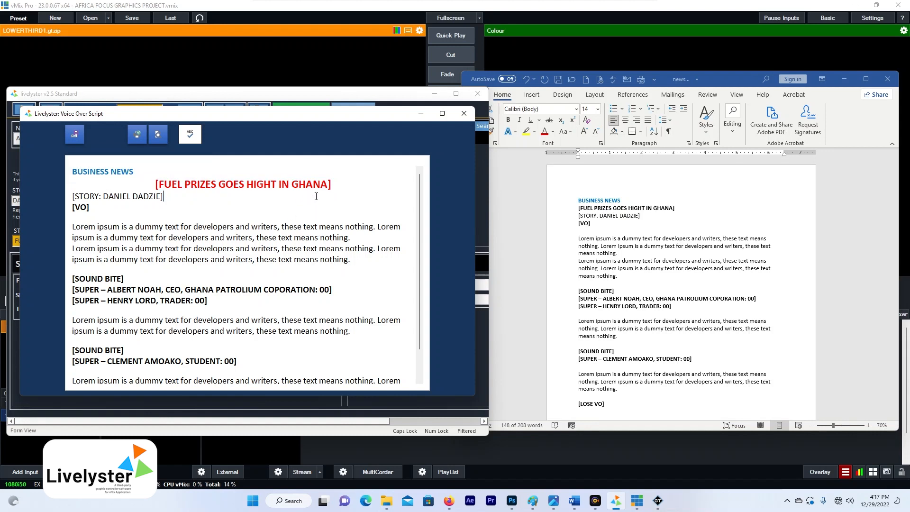
- Reselect the headline and whole script, then close the Voice Over Script window
drag(337, 183, 167, 174)
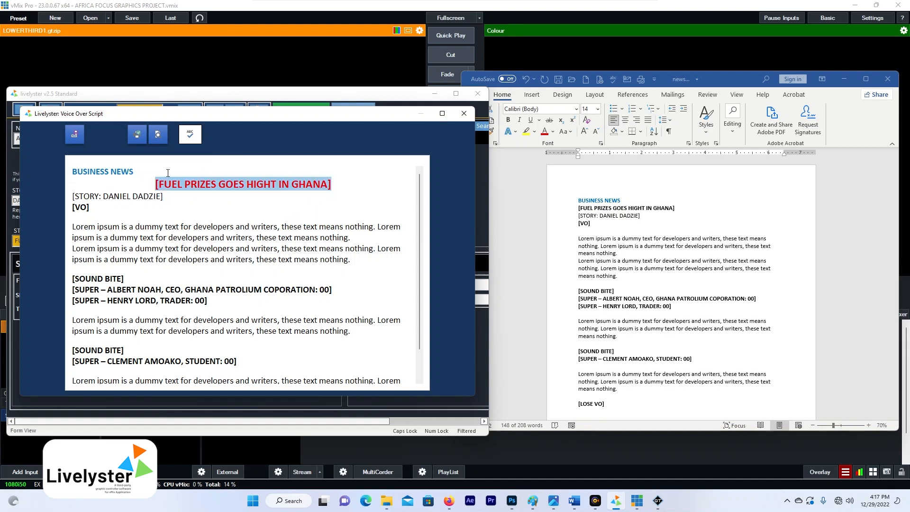
click(178, 185)
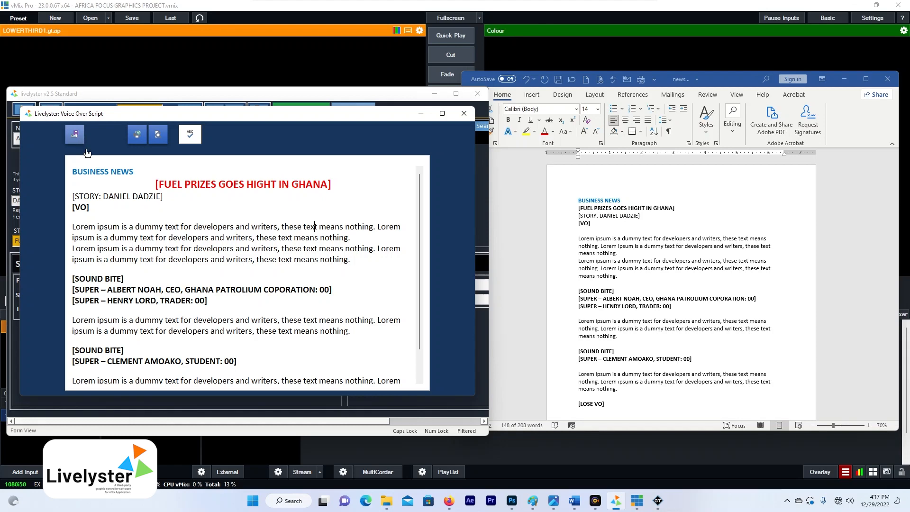
triple_click(177, 187)
key(ctrl+a)
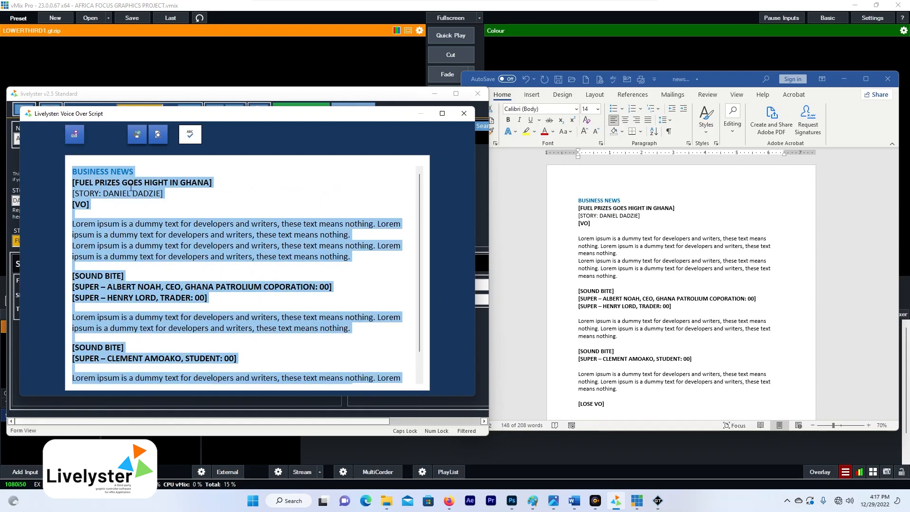
click(164, 205)
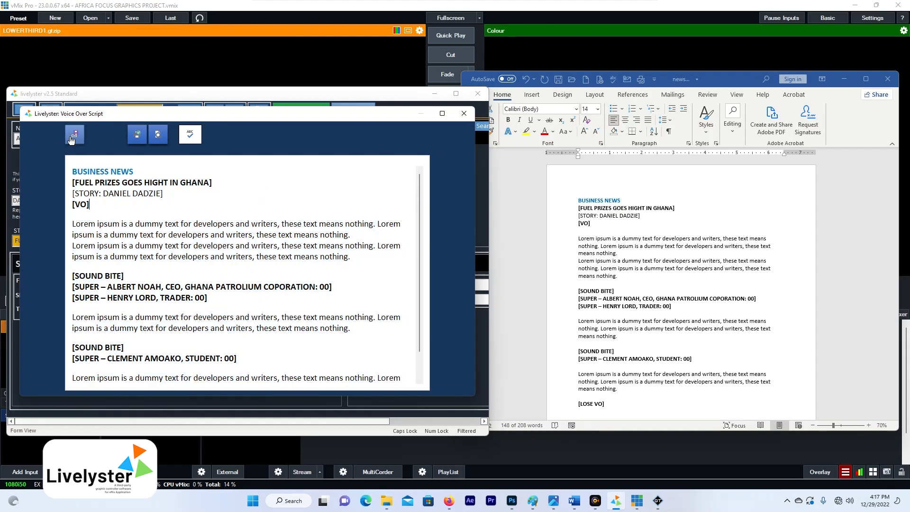
click(468, 119)
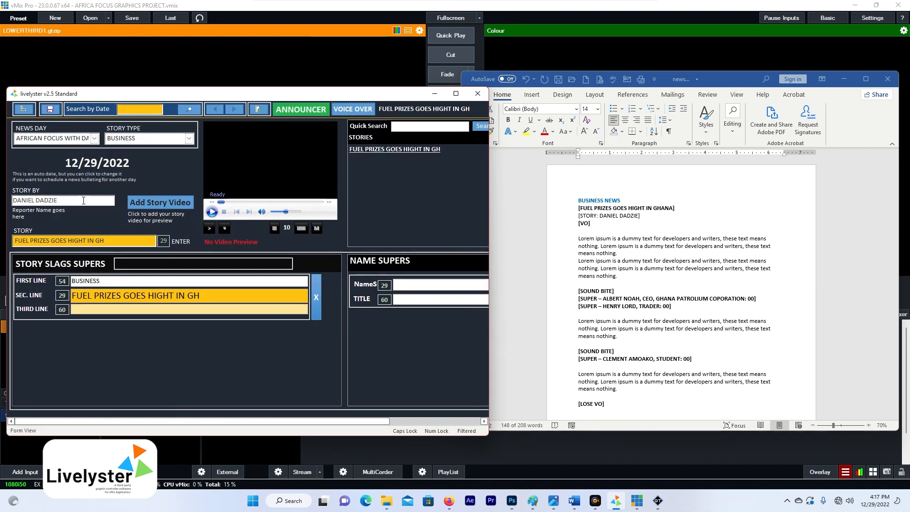
- Copy both [ANCHOR 1] paragraphs from page 2 of the Word script and open the Teleprompter
click(359, 108)
click(611, 287)
scroll(633, 347, down, 3)
scroll(633, 345, down, 5)
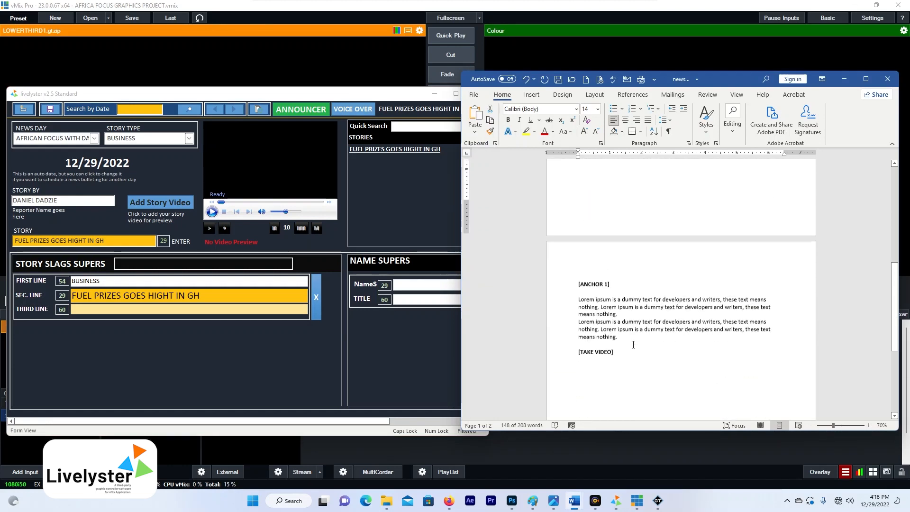
mouse_move(578, 296)
mouse_down()
mouse_move(617, 310)
mouse_move(639, 337)
mouse_move(569, 297)
mouse_up()
click(626, 341)
right_click(597, 312)
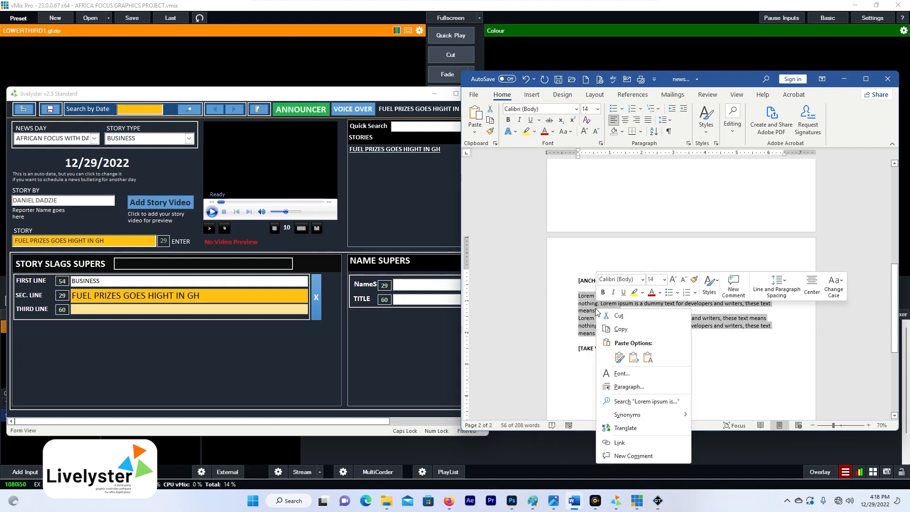
click(626, 330)
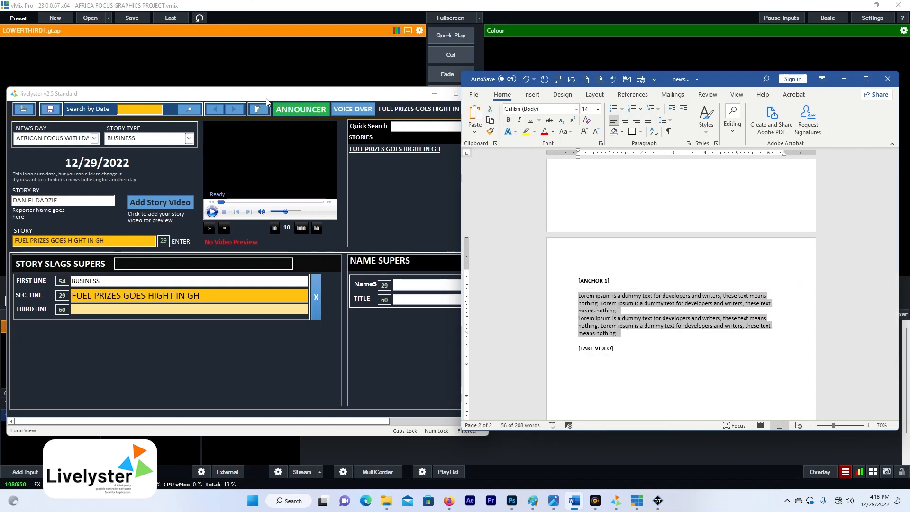
click(298, 110)
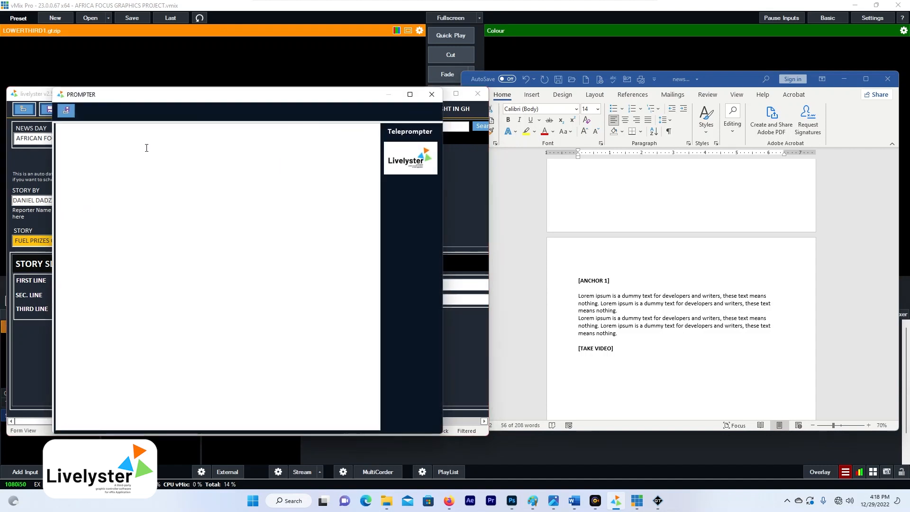
- Paste the two [ANCHOR 1] Lorem ipsum paragraphs into the announcer prompter, save it, and close it
key(ctrl+v)
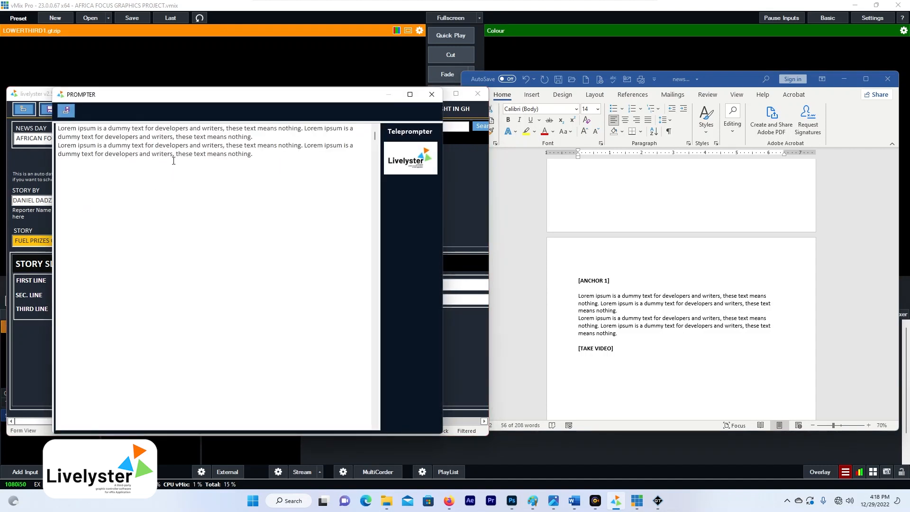
key(ctrl+a)
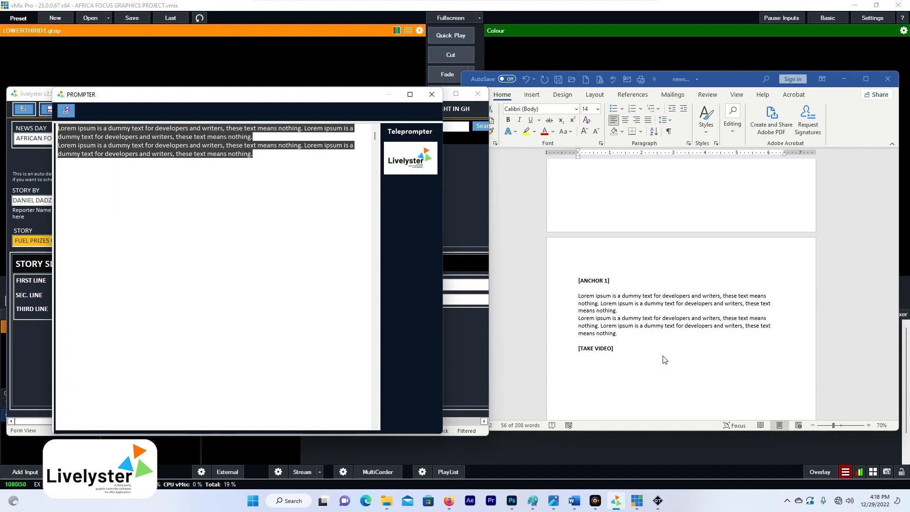
click(112, 169)
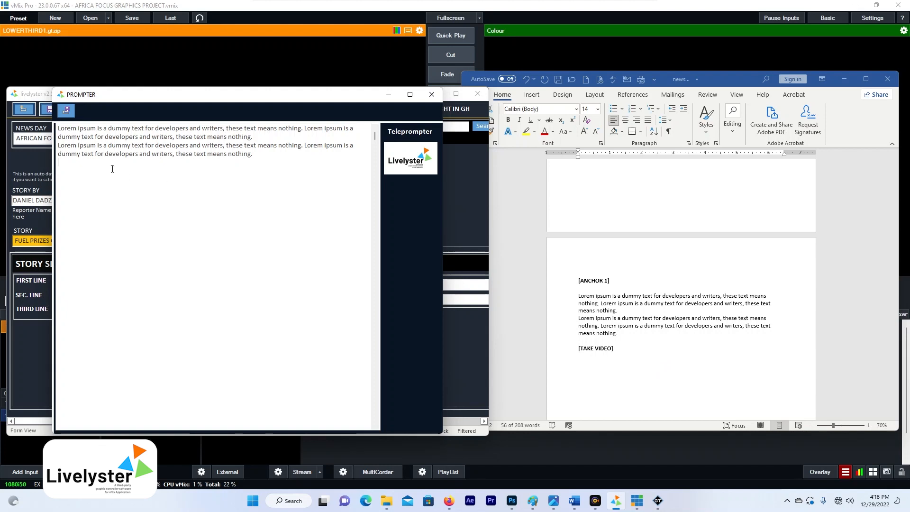
click(66, 110)
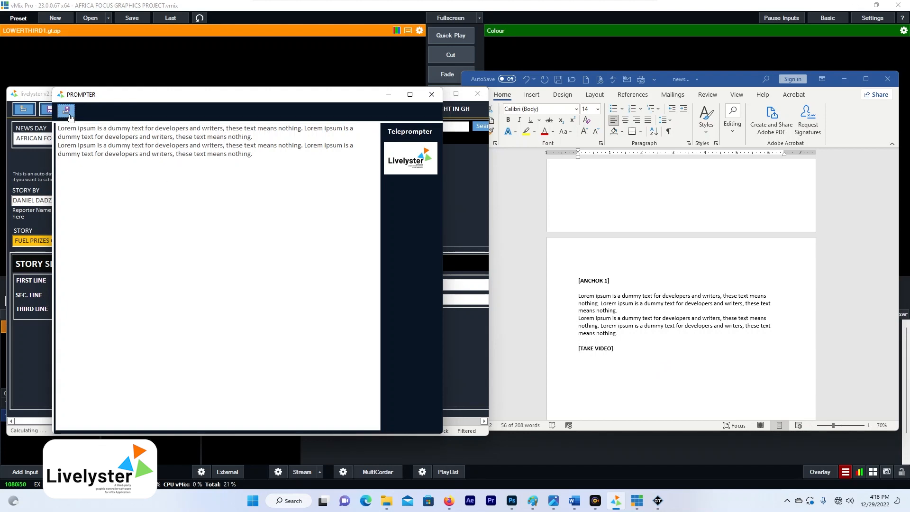
click(433, 96)
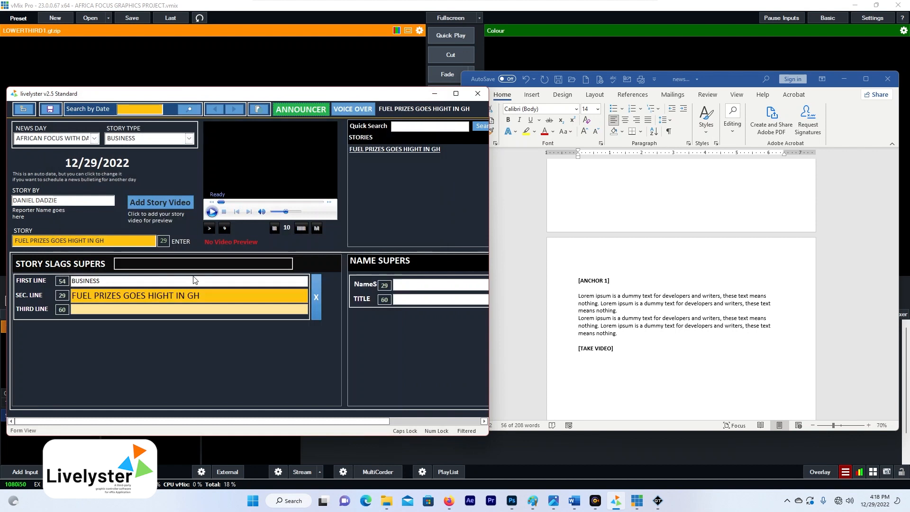
- Enter 'GHANAIANS WORRIED ABOUT HIGH COST OF LIVING' as the first slag's third line
click(395, 150)
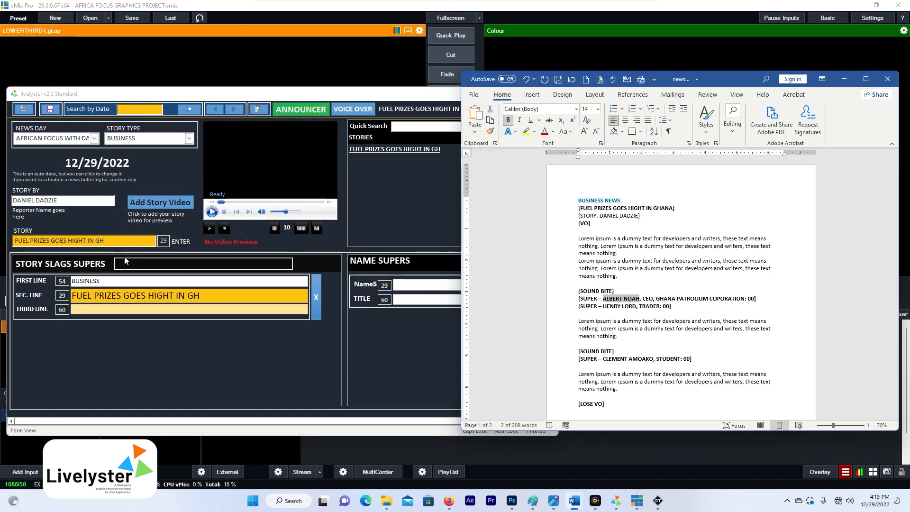
click(630, 211)
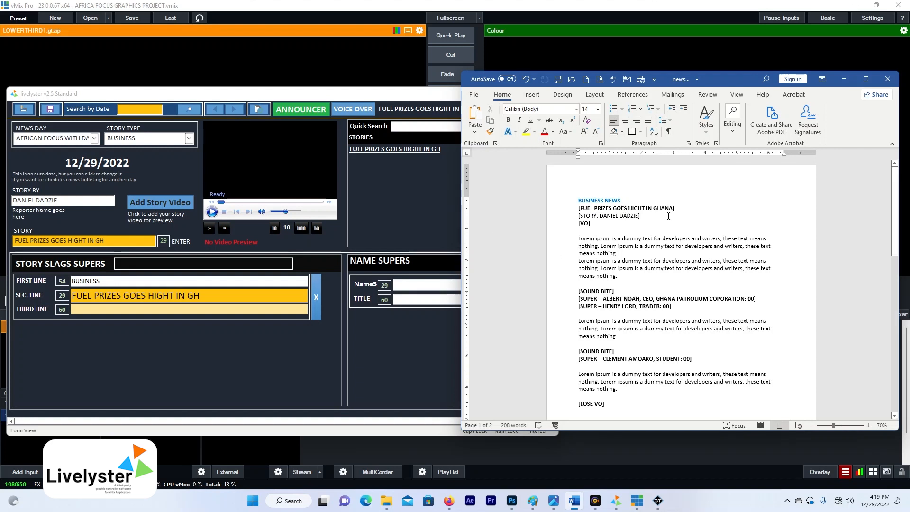
click(120, 309)
text(GHA)
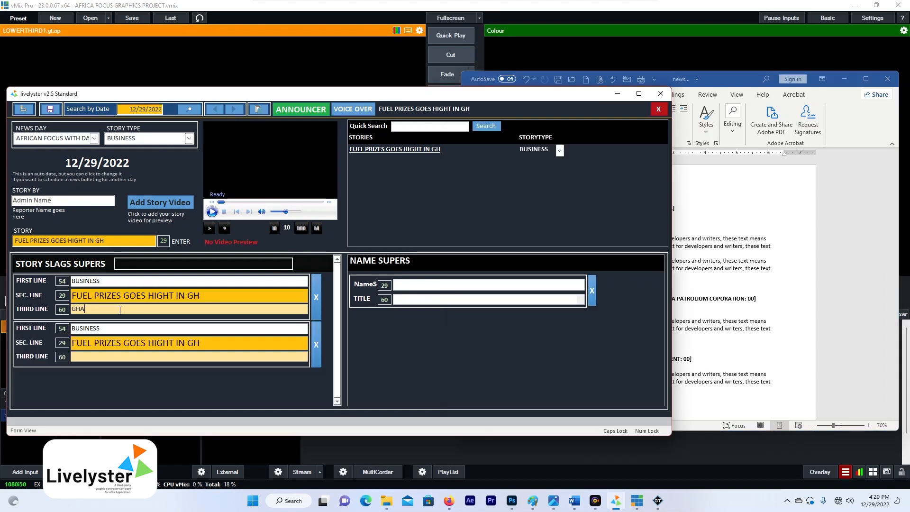
text(NAIANS WORR)
text(IED)
text( ABOUT )
text(NEW)
key(BackSpace)
key(BackSpace)
key(BackSpace)
key(BackSpace)
text(HIGH COST OF )
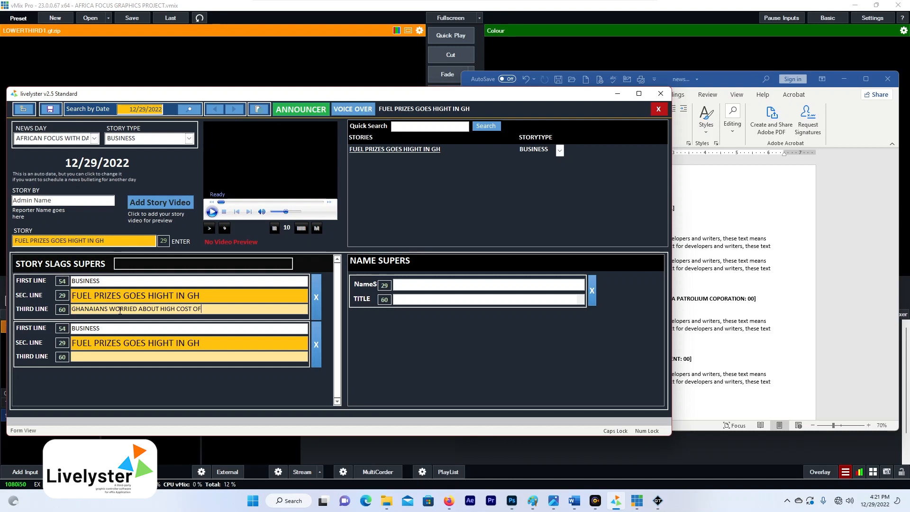
text(LIVING)
drag(234, 311, 51, 307)
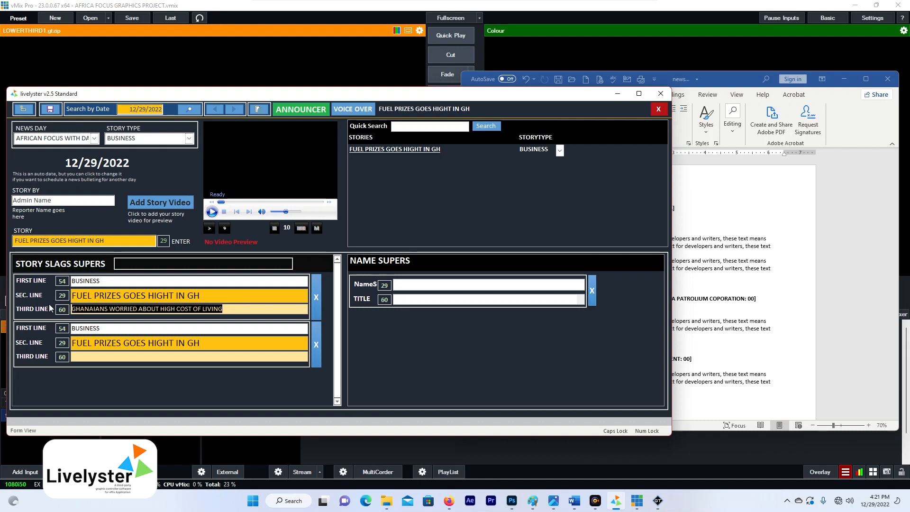
click(229, 312)
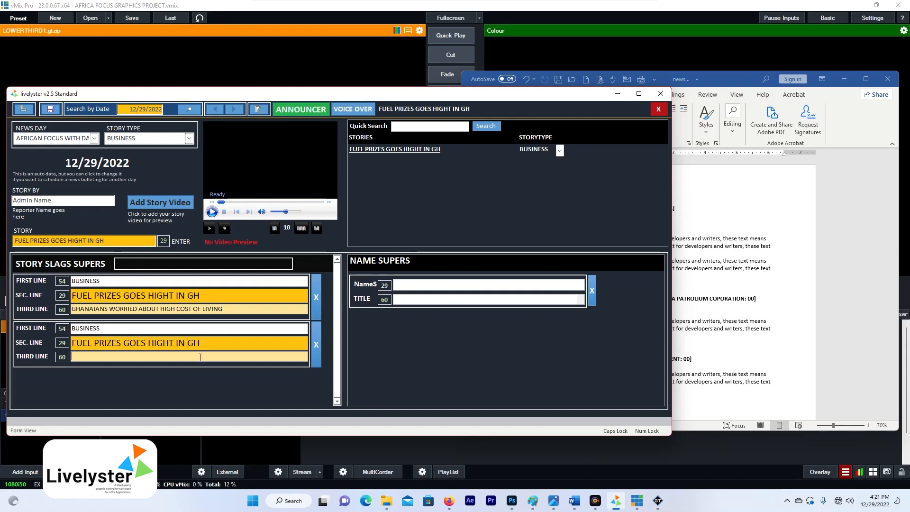
drag(203, 343, 67, 346)
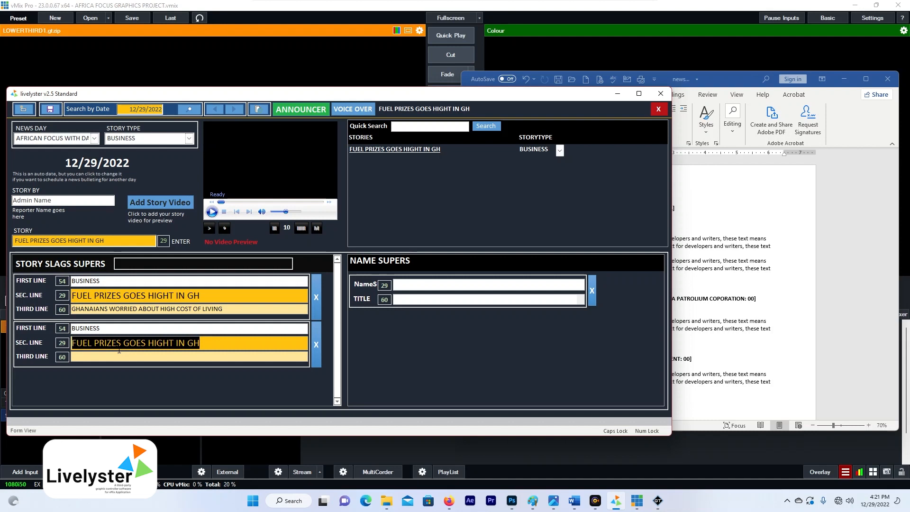
- Fill the second slag with 'TRADERS REFUSED TO WORK' over 'MARKET WOMEN REFUSED TO SELL AT REGULATED PRICES'
text(TRADERS )
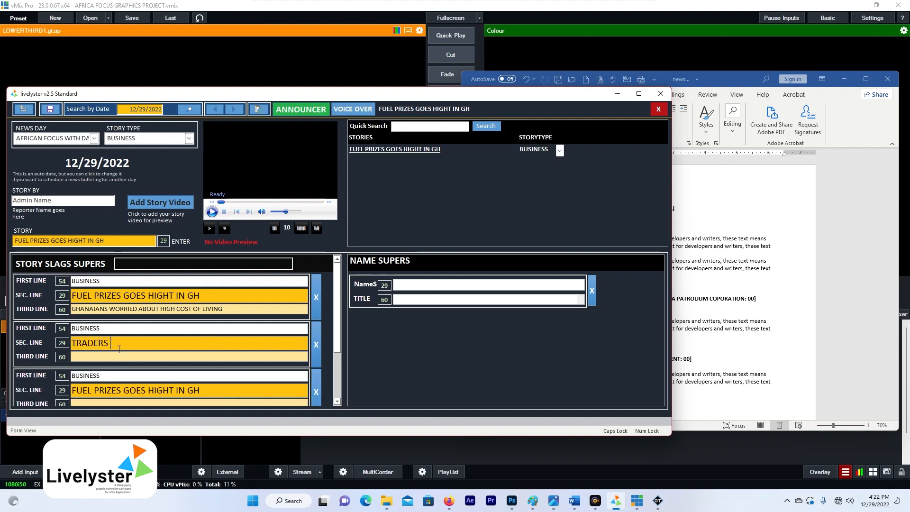
text(REFUSED)
text( TO P)
text(AY)
key(BackSpace)
key(BackSpace)
key(BackSpace)
key(BackSpace)
text(WORK)
click(156, 357)
text(MARKET WOMEN REFUSED TO)
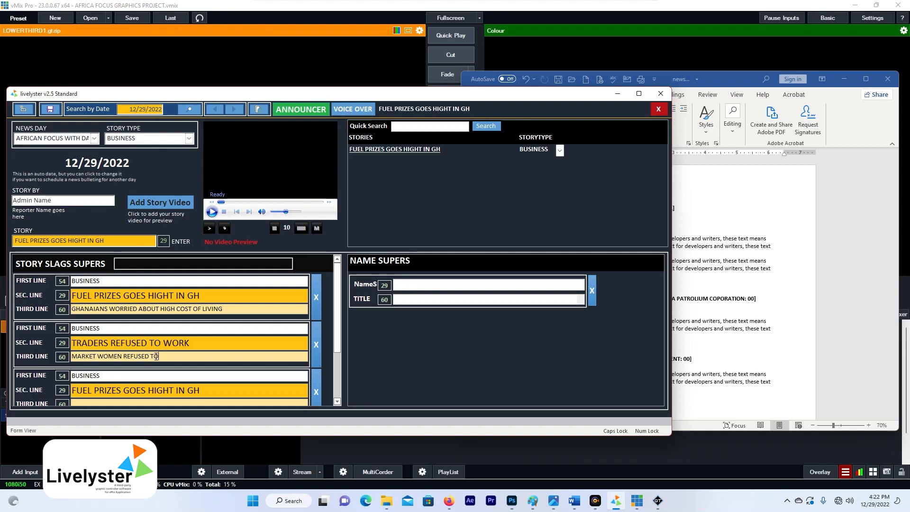
text( SELL AT REGULATED PRICES)
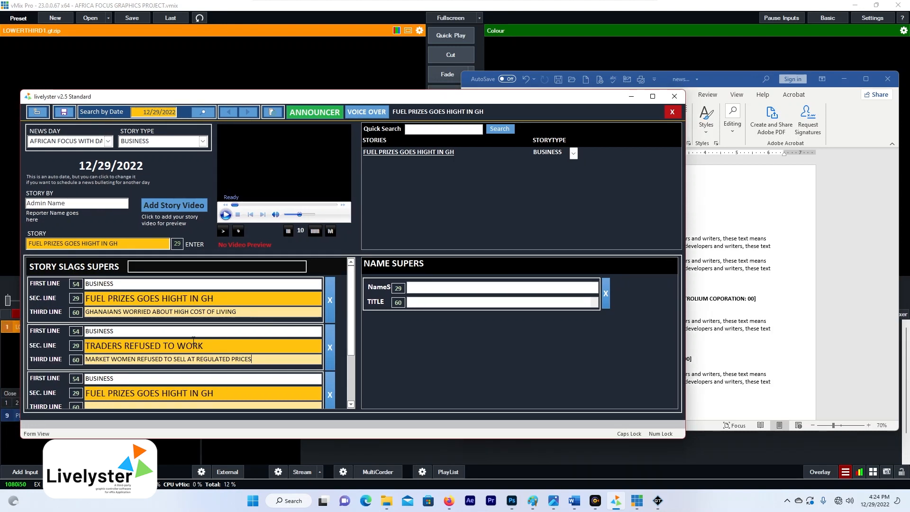
scroll(193, 340, down, 1)
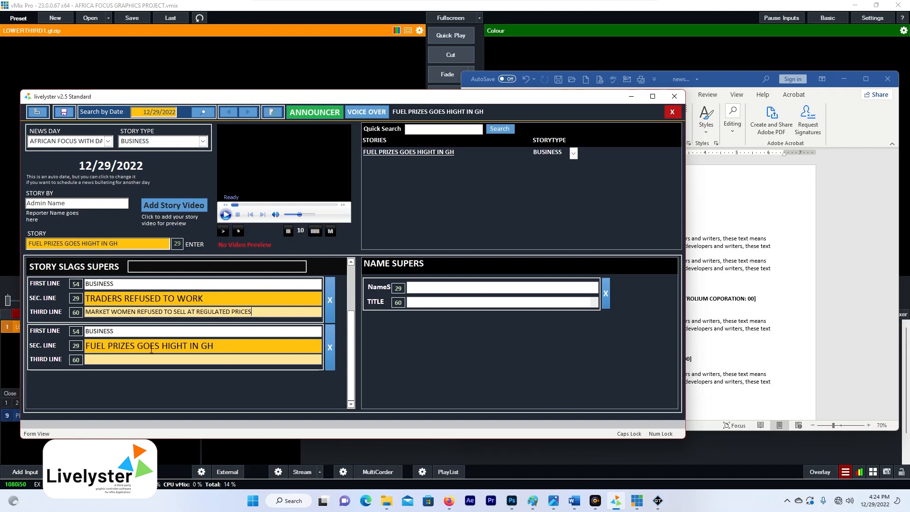
scroll(199, 351, up, 1)
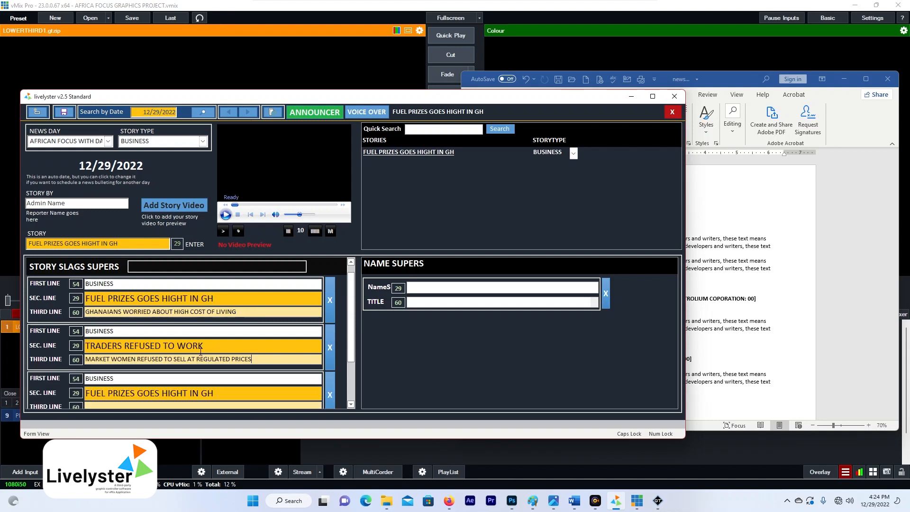
- Copy the first interviewee's name and title (CEO, GHANA PATROLIUM COPORATION) from the script into the first name super
click(726, 229)
drag(608, 299, 641, 303)
key(ctrl+c)
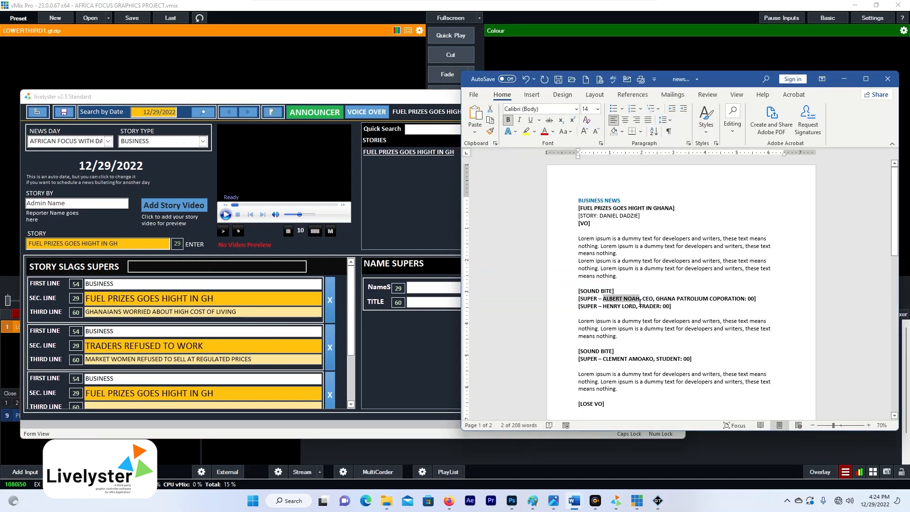
click(436, 287)
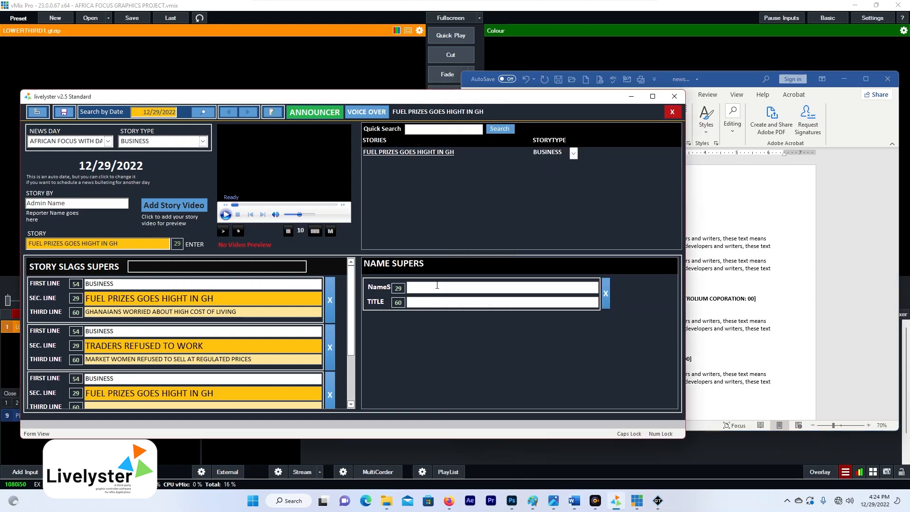
key(ctrl+v)
click(704, 306)
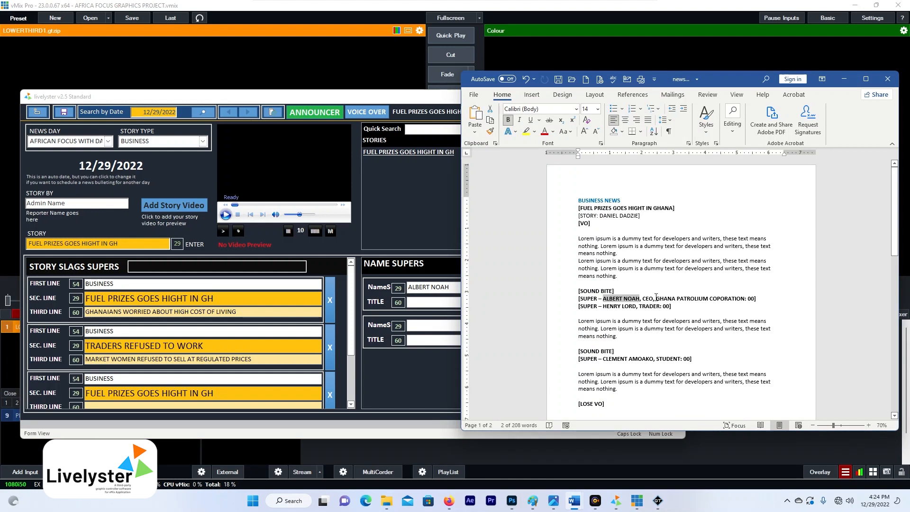
drag(643, 299, 733, 299)
key(ctrl+c)
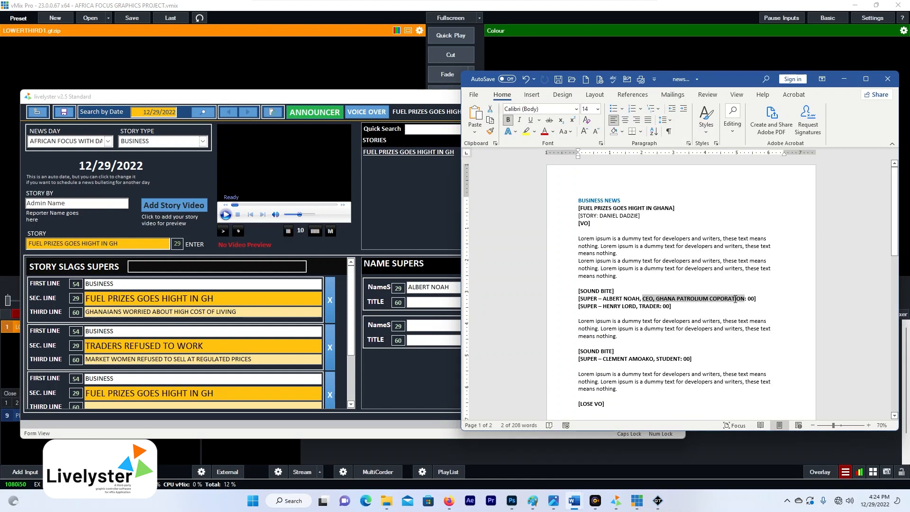
click(453, 304)
key(ctrl+v)
- Copy the second interviewee's name and the title TRADER into the second name super
click(750, 320)
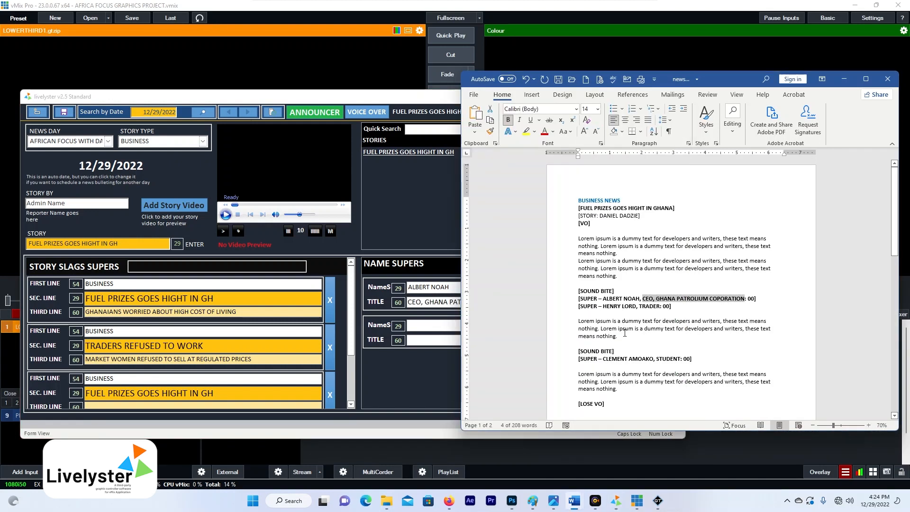
drag(605, 307, 637, 307)
key(ctrl+c)
click(443, 325)
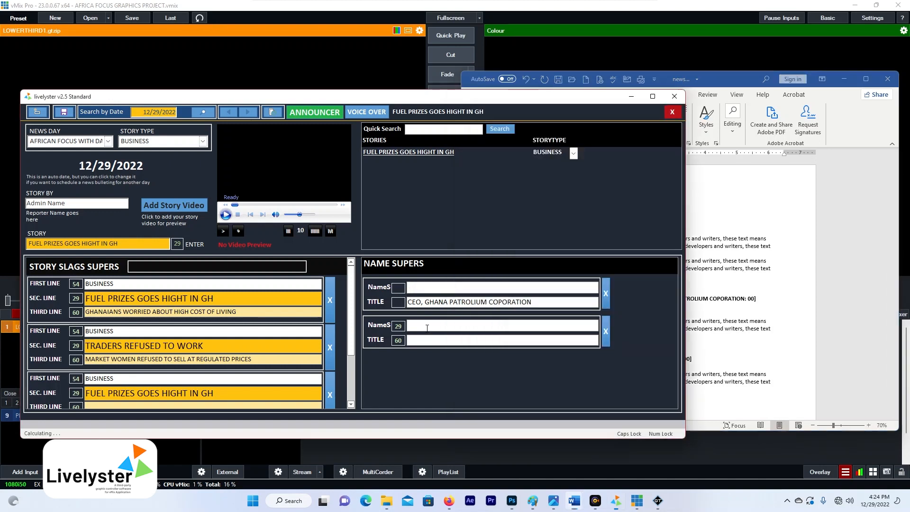
key(ctrl+v)
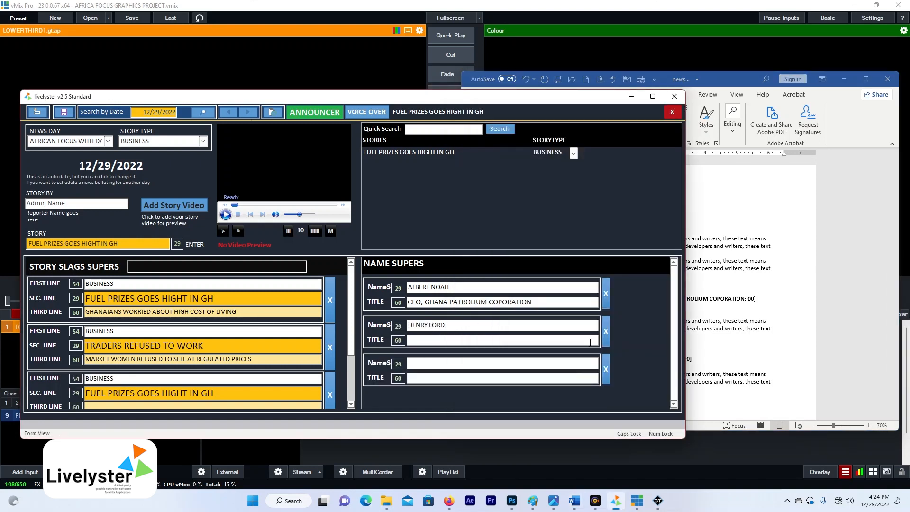
click(740, 308)
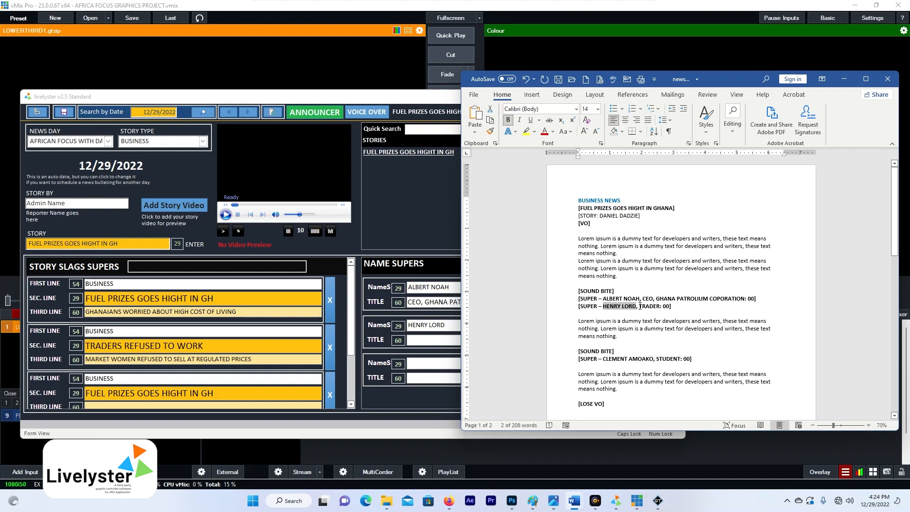
drag(639, 306, 660, 309)
key(ctrl+c)
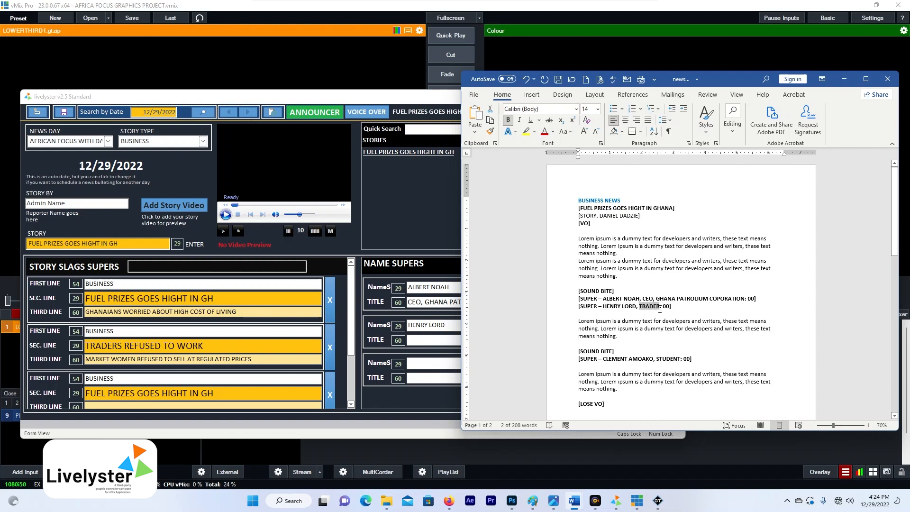
click(447, 340)
key(ctrl+v)
- Fill the third name super with the third interviewee's name and title STUDENT, then save
click(742, 345)
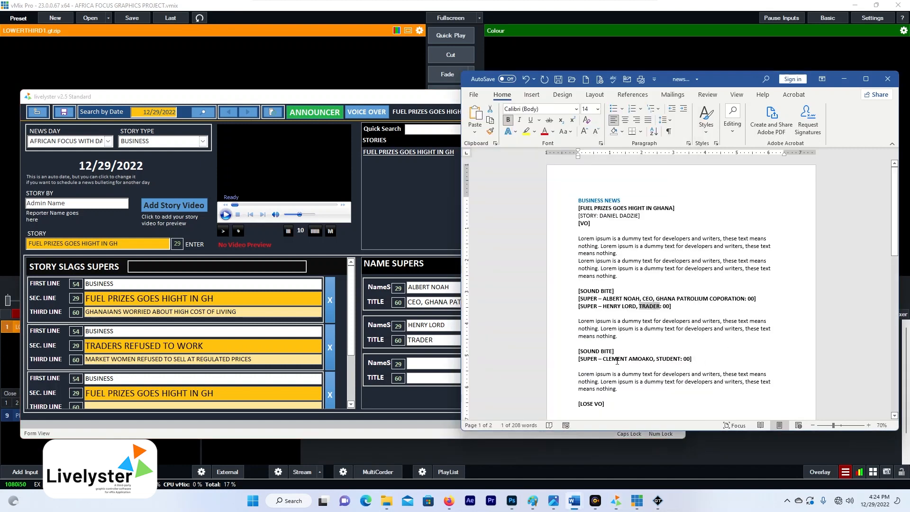
drag(604, 359, 652, 362)
key(ctrl+c)
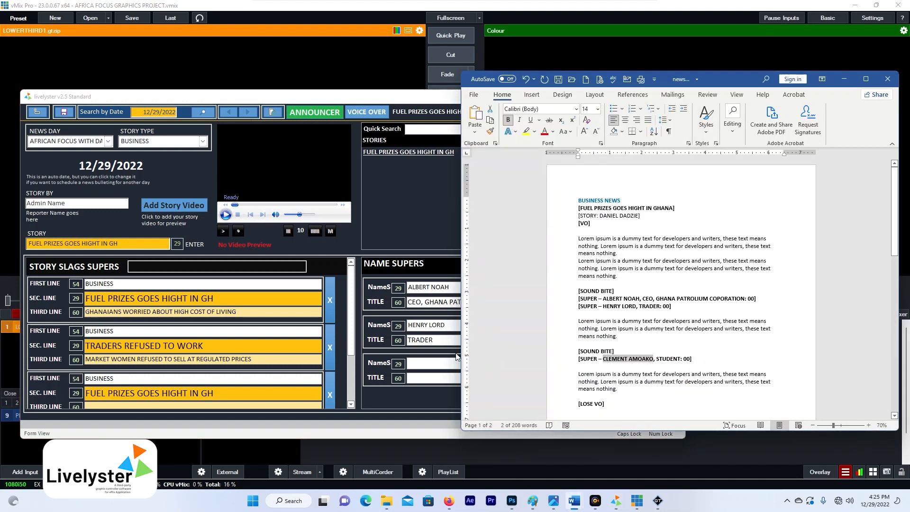
click(434, 362)
key(ctrl+v)
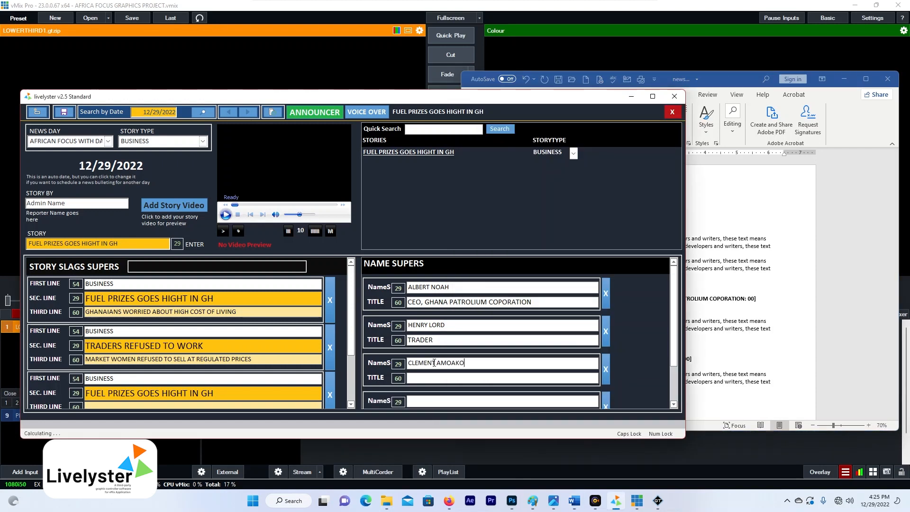
key(alt+Tab)
double_click(667, 359)
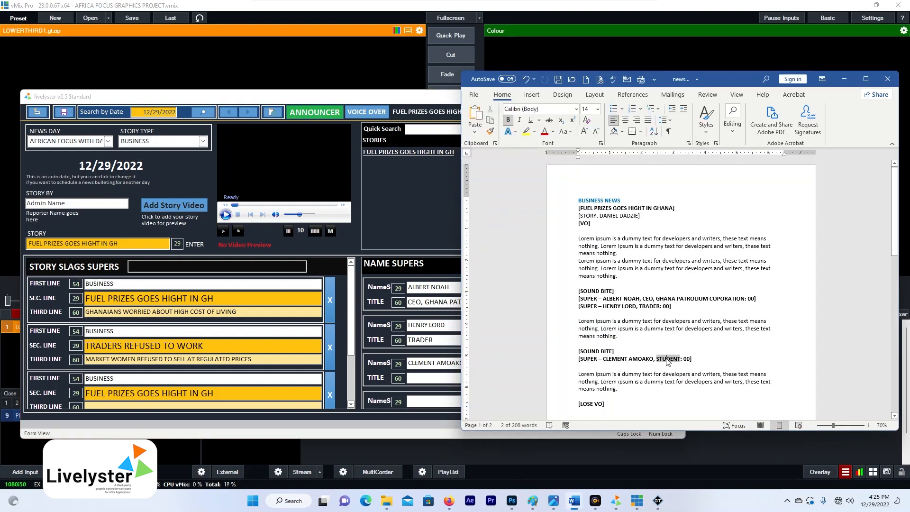
right_click(669, 359)
click(685, 221)
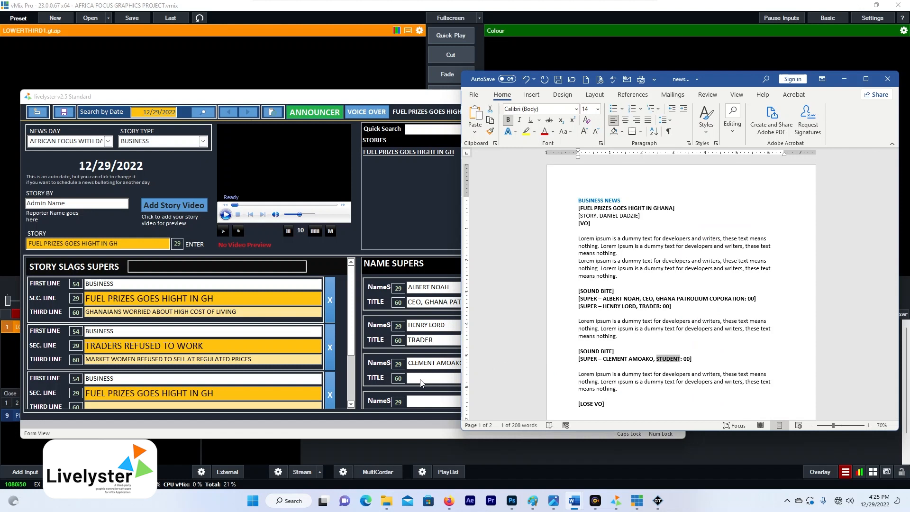
click(434, 378)
key(ctrl+v)
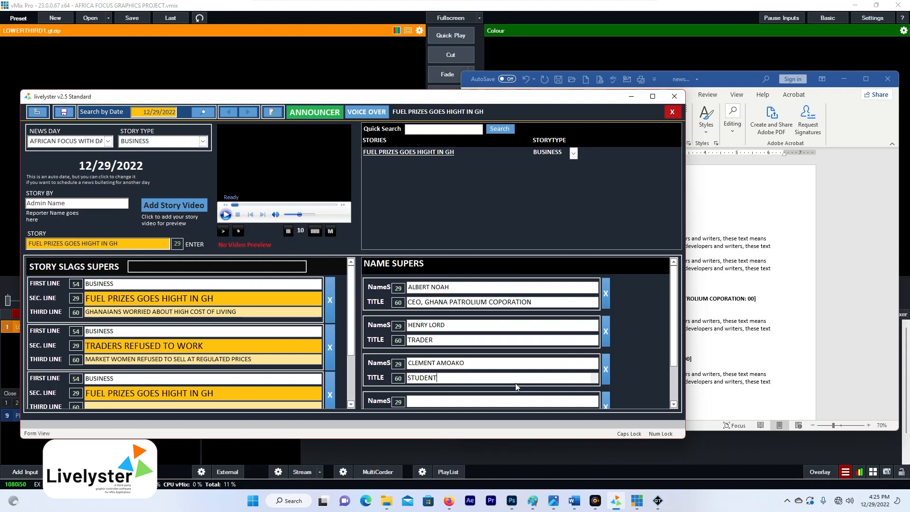
click(64, 113)
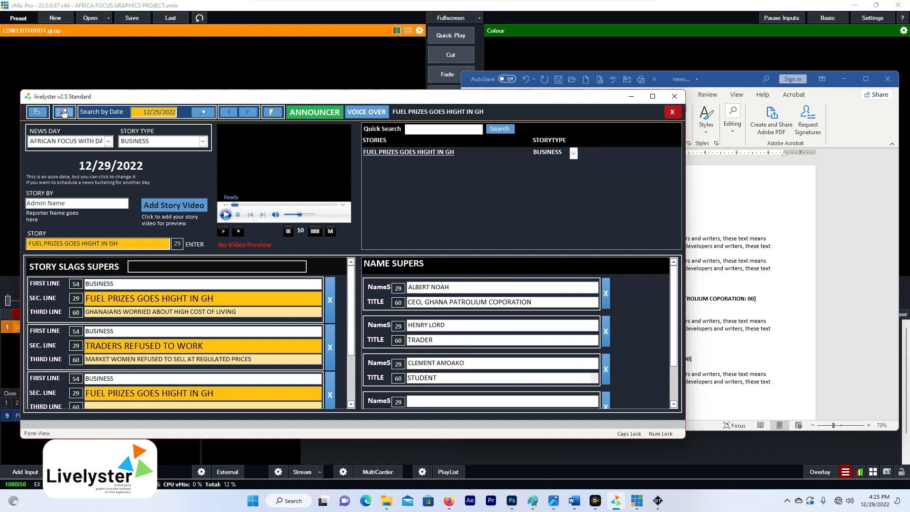
- Attach SKILE BABA SHOP.mp4 from D:\DAN EDIT as the story video
click(166, 208)
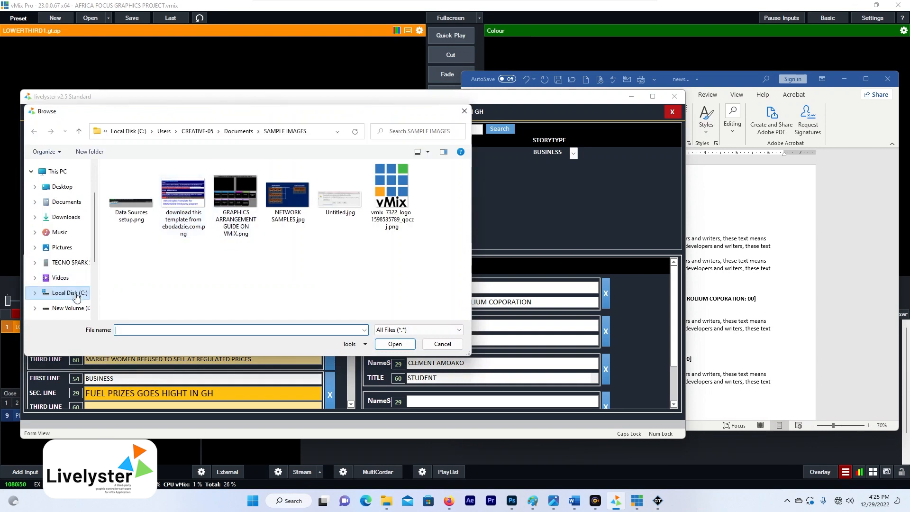
scroll(61, 294, down, 1)
click(67, 273)
scroll(181, 237, down, 2)
double_click(181, 262)
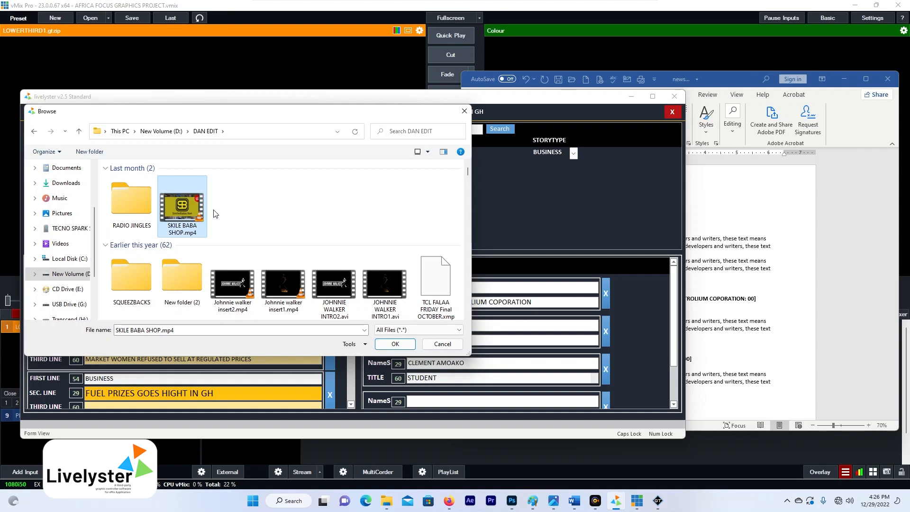
click(388, 348)
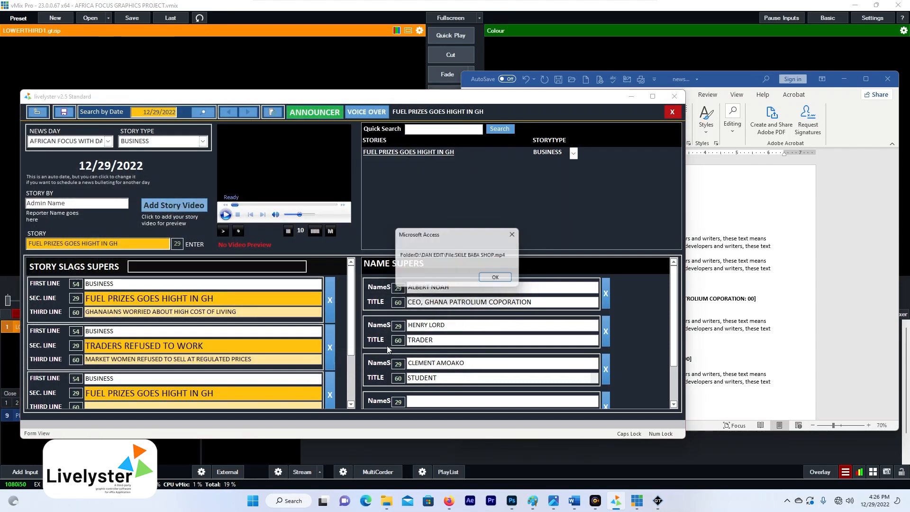
click(505, 283)
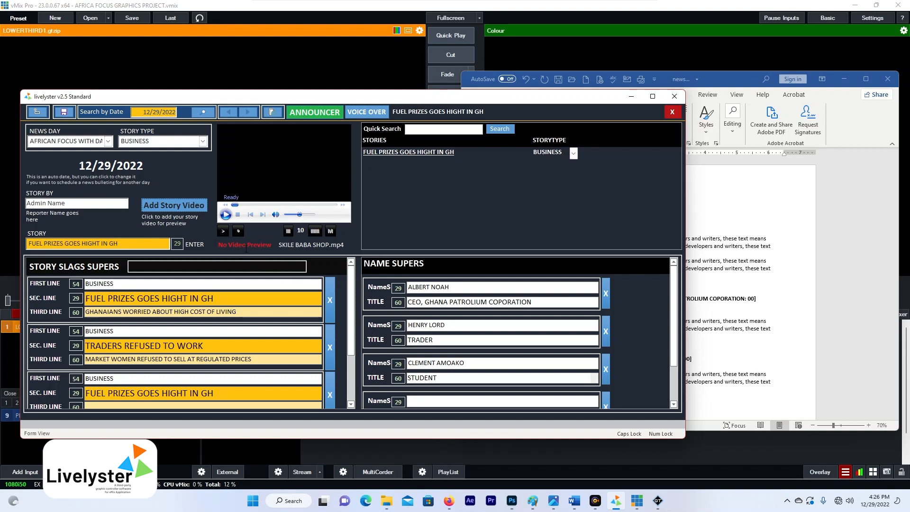
- Preview and stop the video on the FUEL PRIZES GOES HIGHT IN GH story, then minimize the script
click(408, 153)
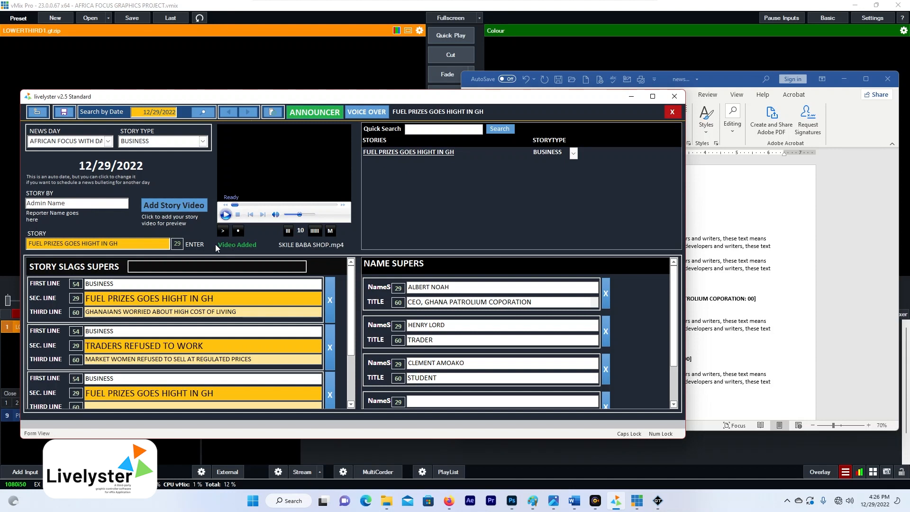
click(223, 232)
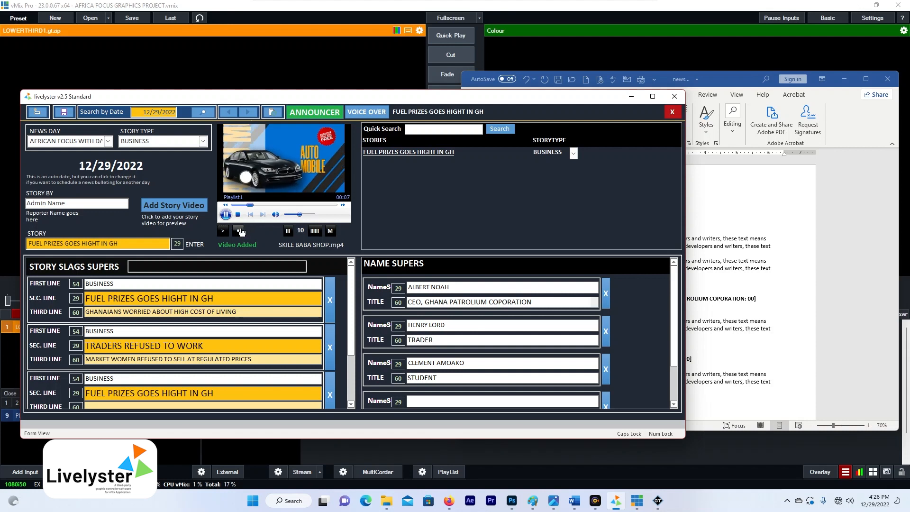
click(239, 230)
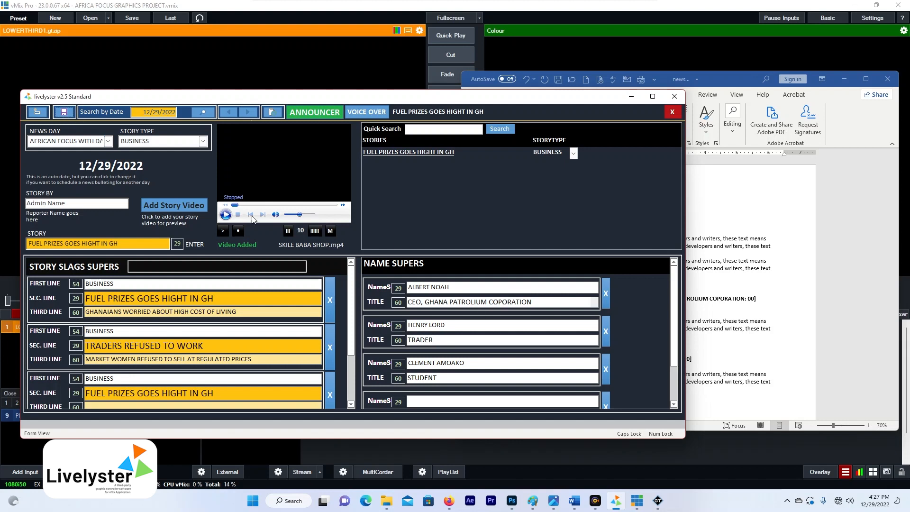
click(844, 80)
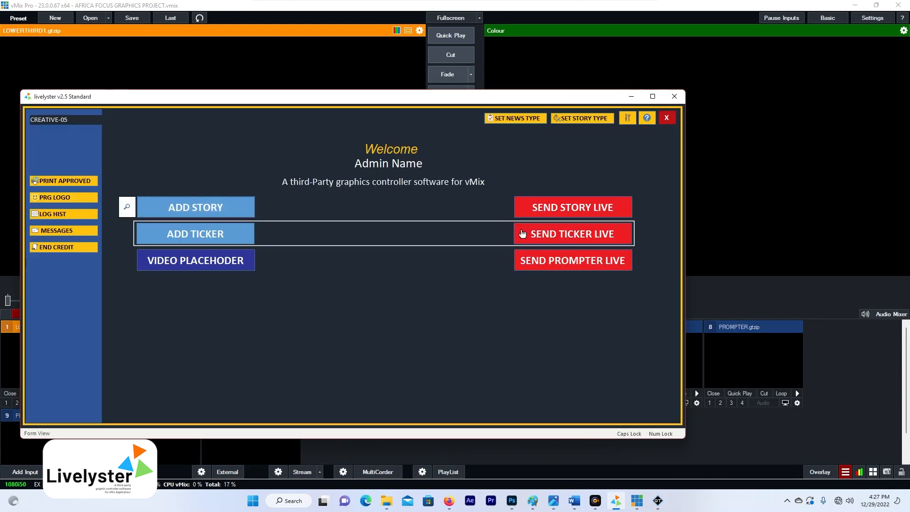
- Open the live playout window and load the 12/29/2022 rundown
click(545, 213)
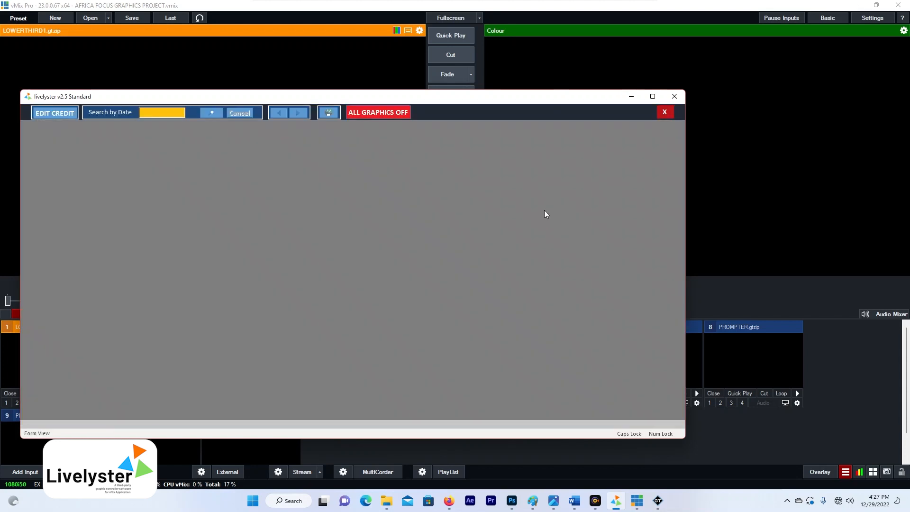
drag(686, 166, 582, 176)
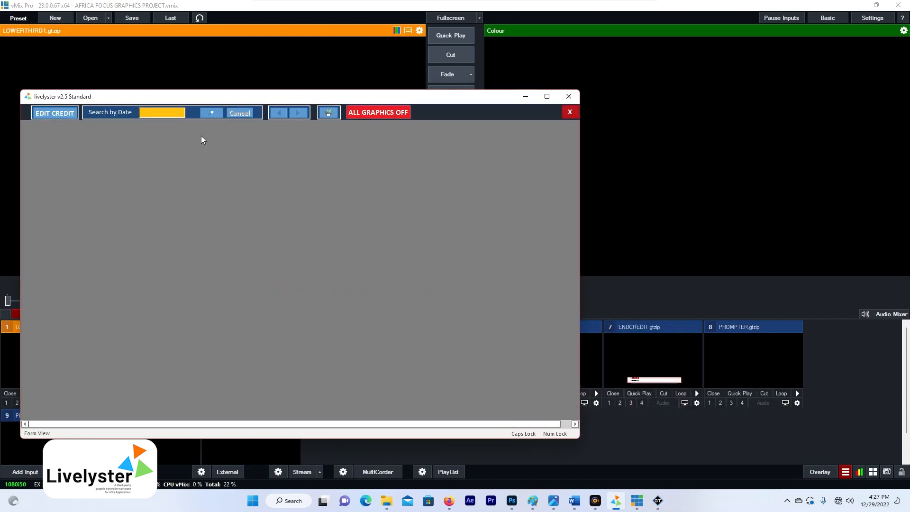
click(189, 112)
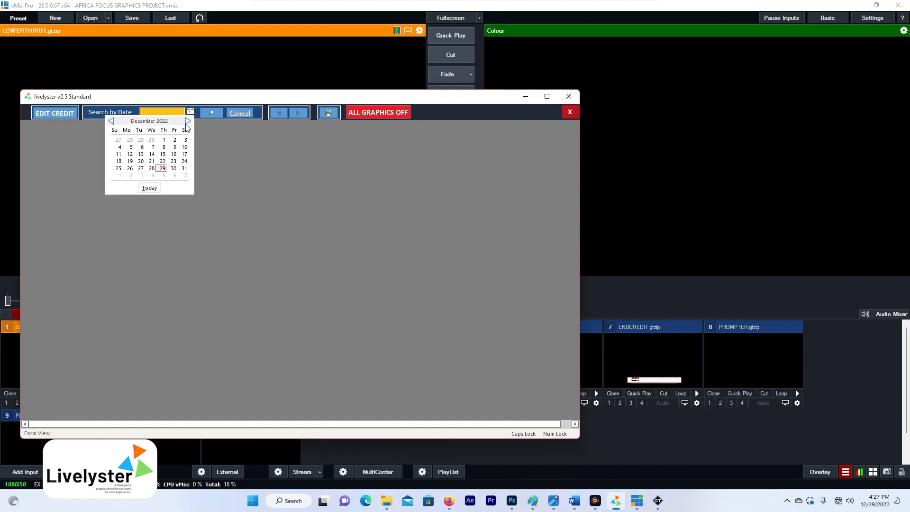
click(157, 187)
click(215, 112)
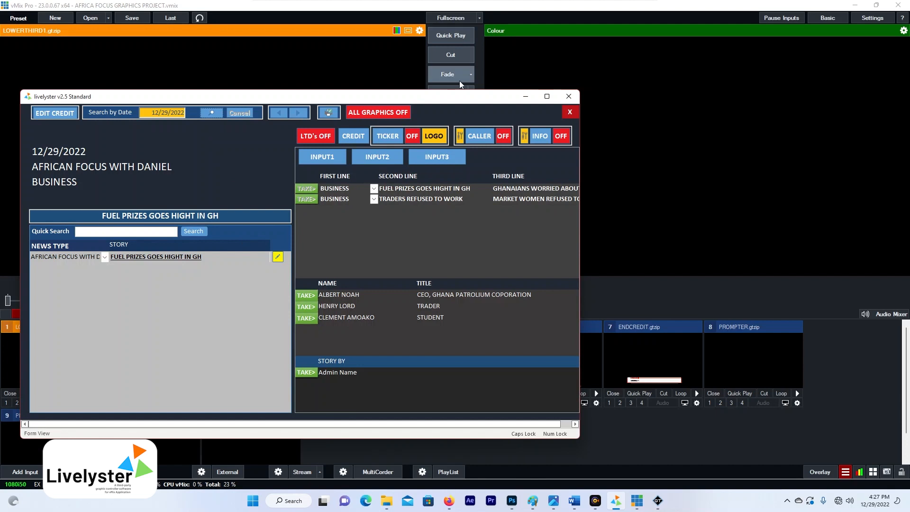
drag(463, 102, 449, 79)
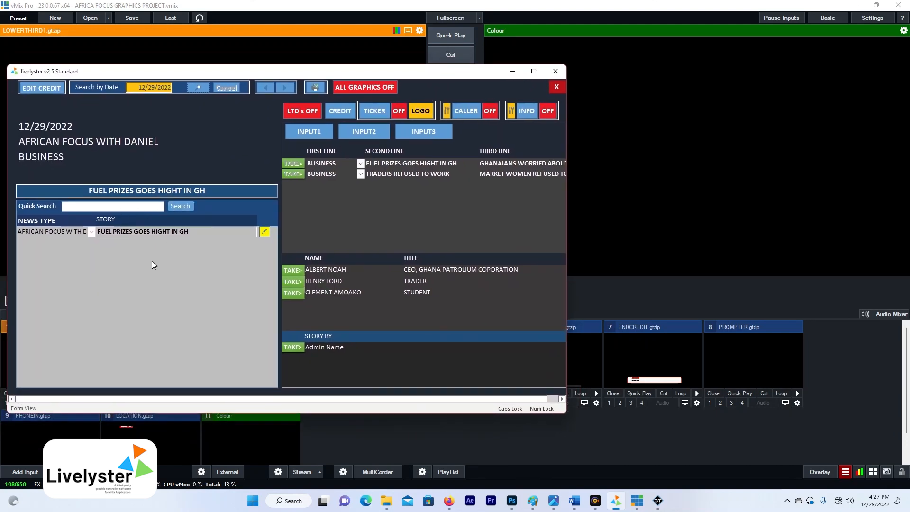
- Close the lower-thirds editor and move the controller window down to uncover the vMix preview
click(264, 232)
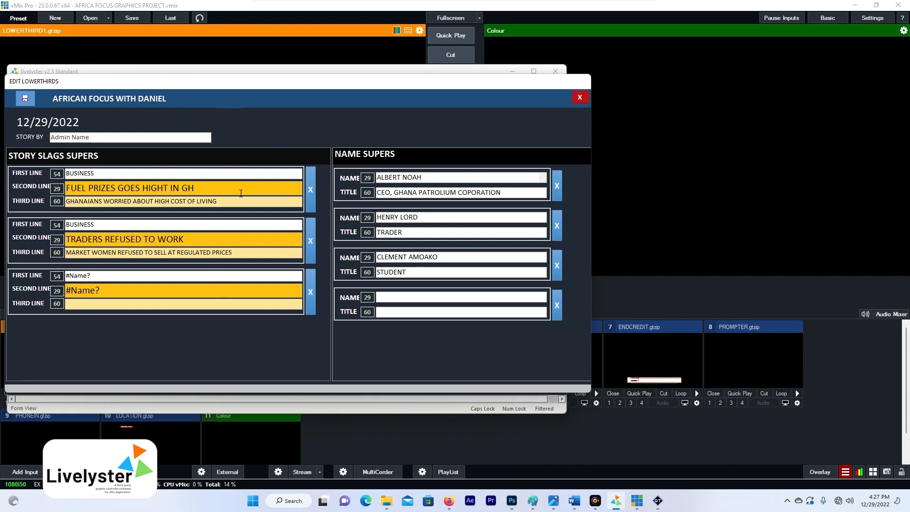
click(580, 97)
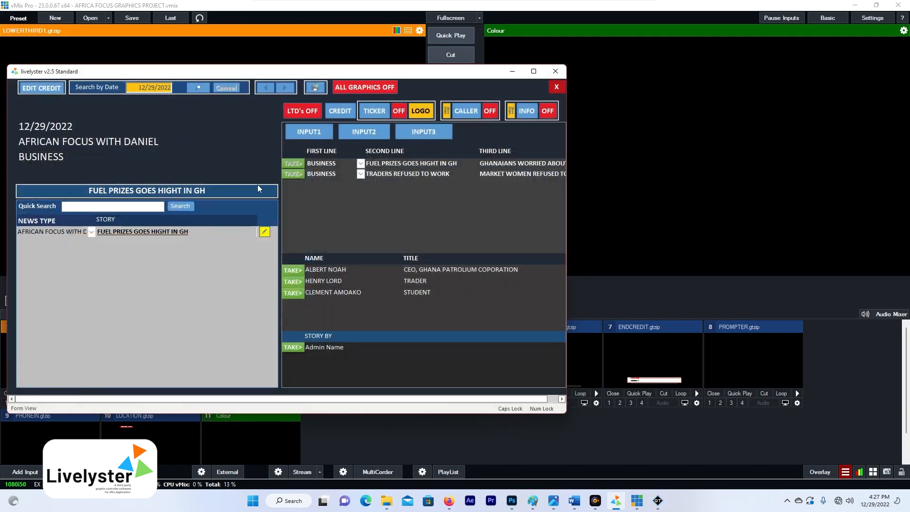
drag(385, 76, 294, 76)
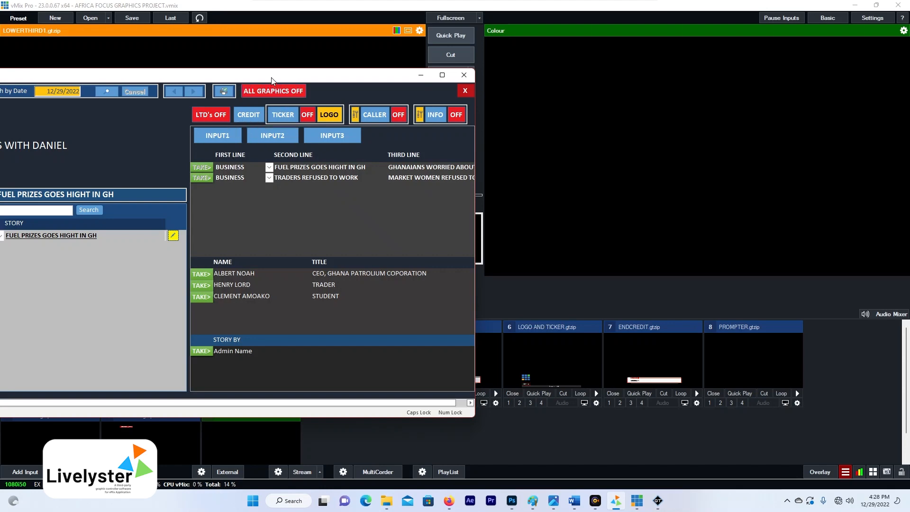
drag(272, 80, 366, 304)
- Preview the INPUT1, INPUT2 and INPUT3 lower-third templates, then return to INPUT1 (LOWERTHIRD1)
click(316, 362)
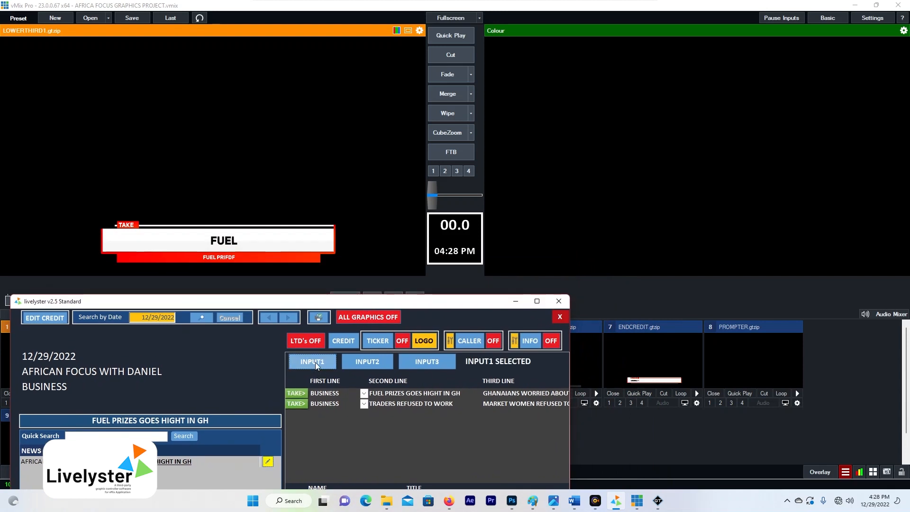
click(373, 362)
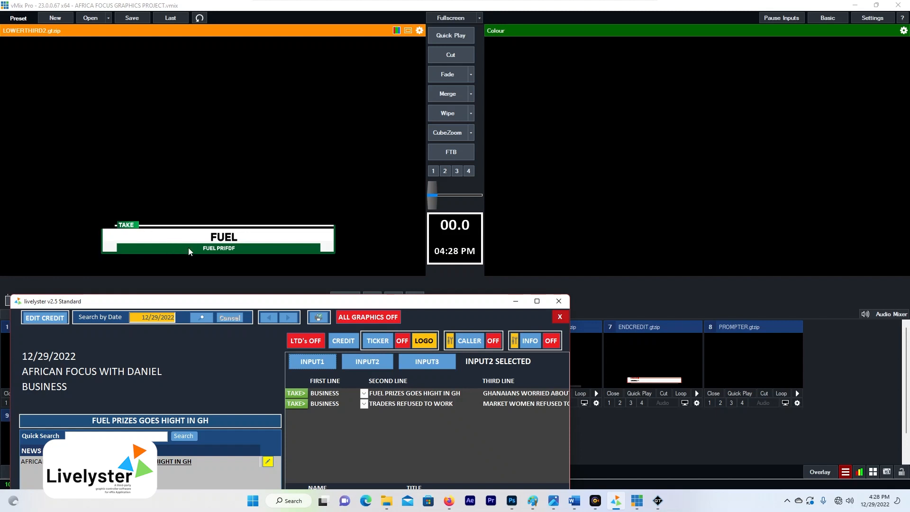
click(418, 362)
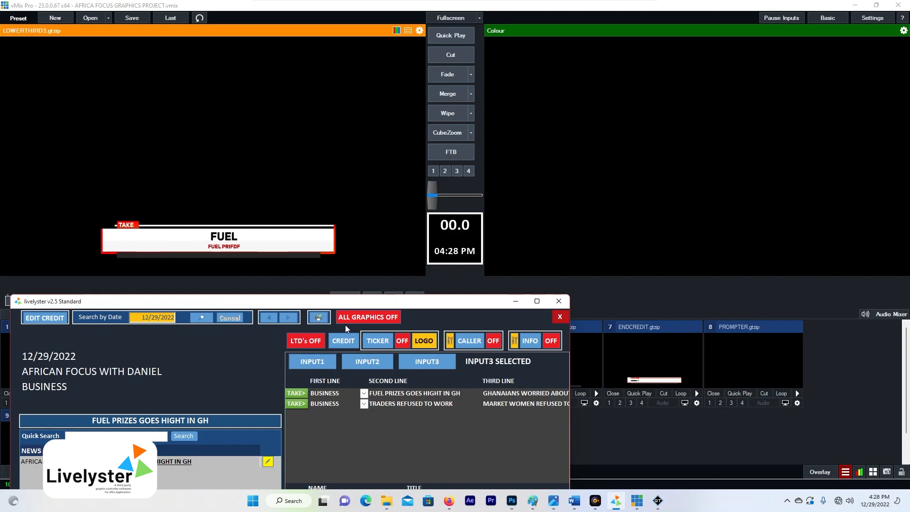
drag(410, 305, 402, 89)
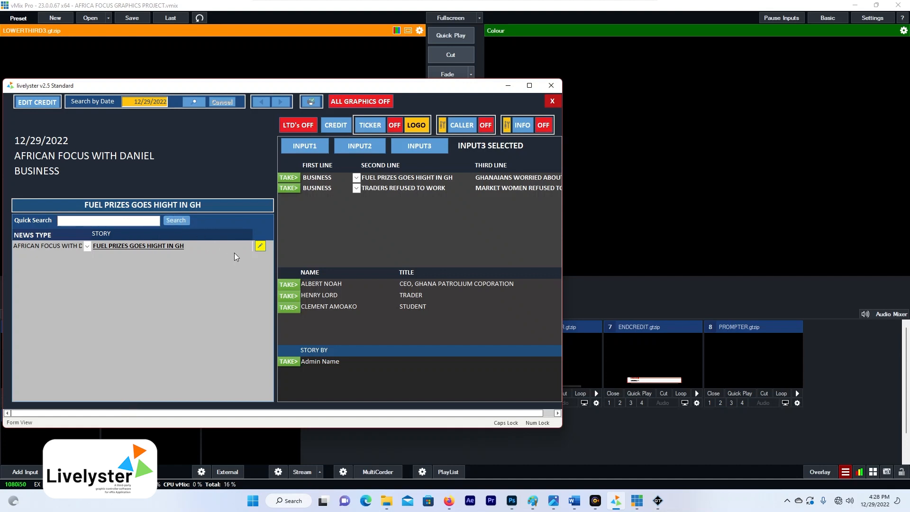
drag(465, 91, 377, 81)
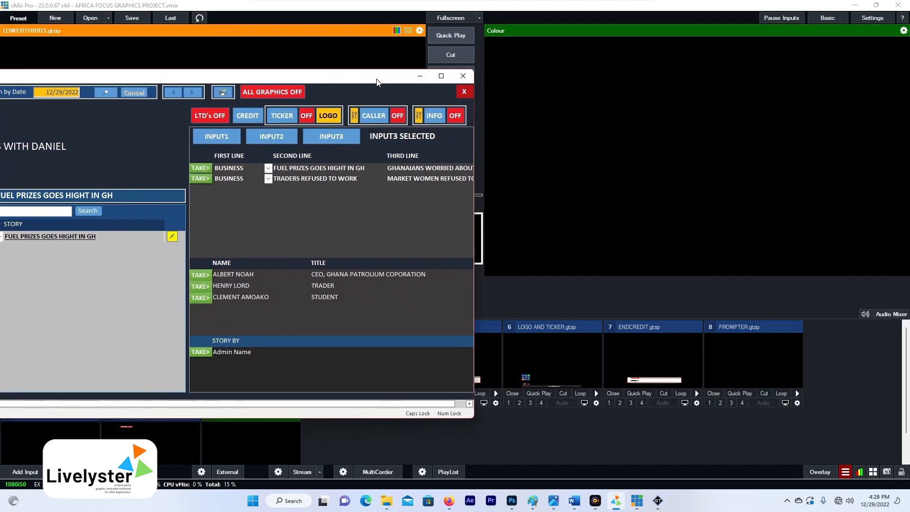
click(227, 136)
drag(329, 72, 299, 82)
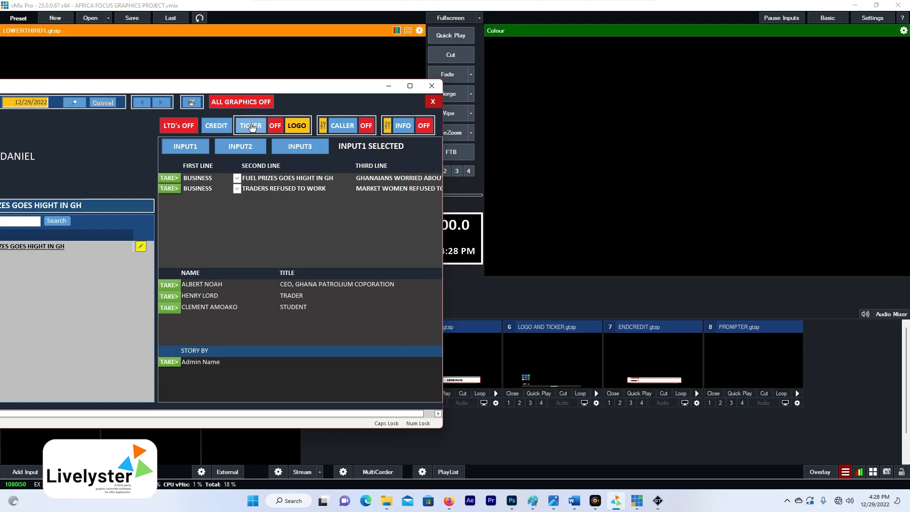
- Start the ticker and send logo.png as the African Focus program logo
click(251, 127)
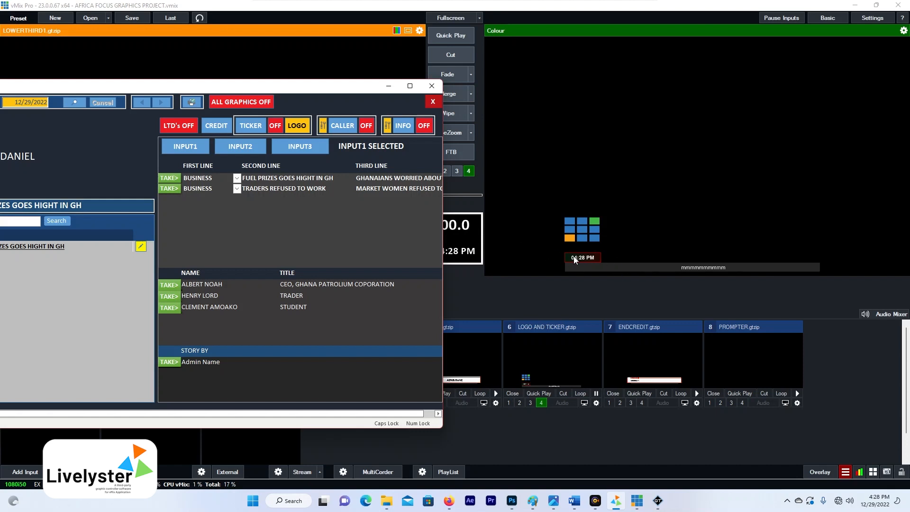
click(298, 126)
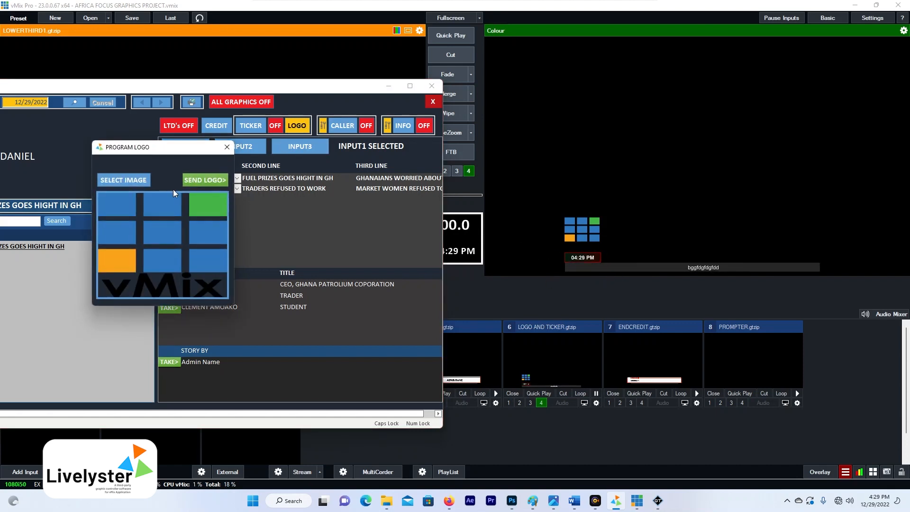
click(125, 181)
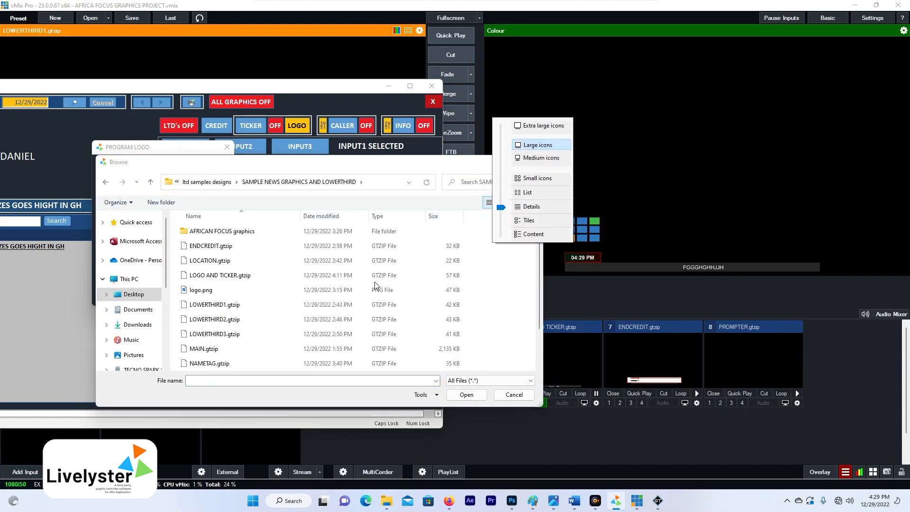
click(531, 141)
click(409, 246)
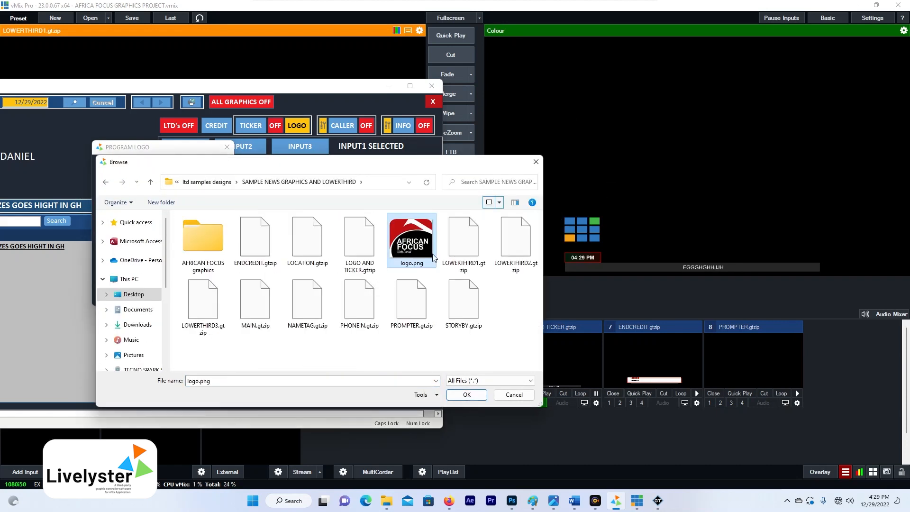
click(464, 397)
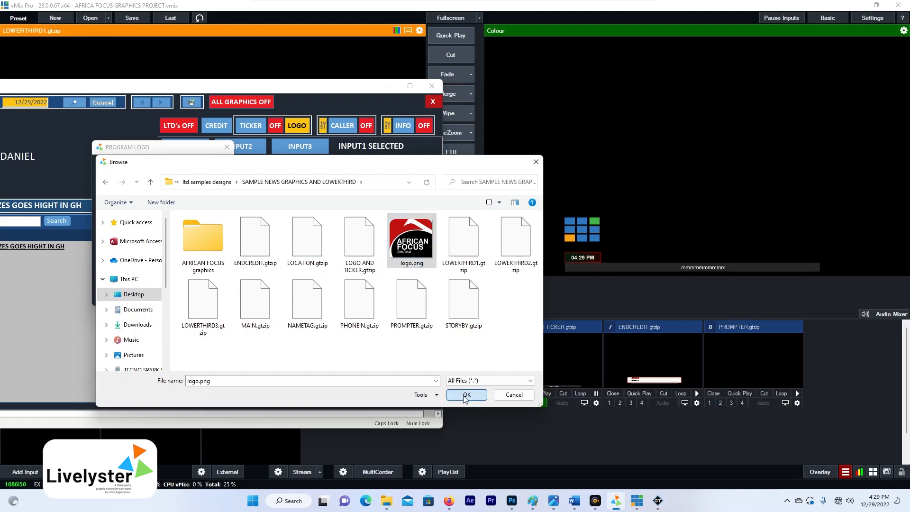
click(464, 396)
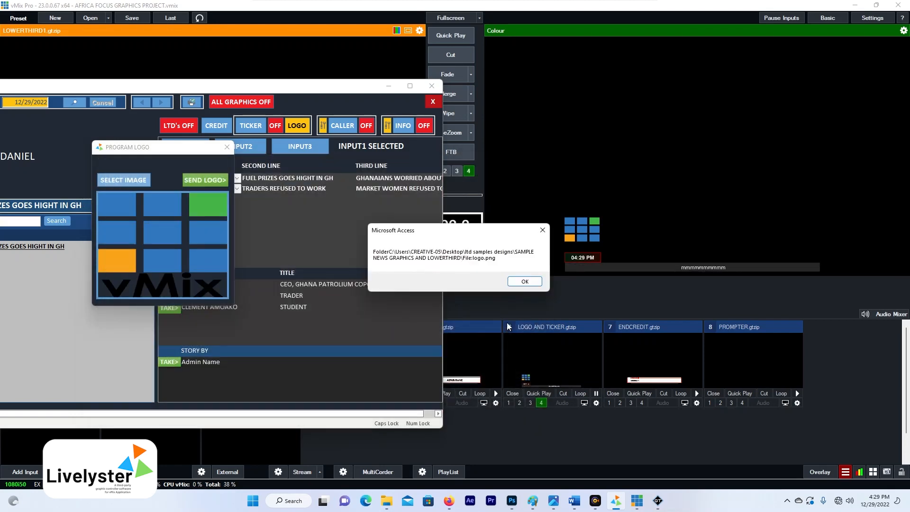
click(525, 281)
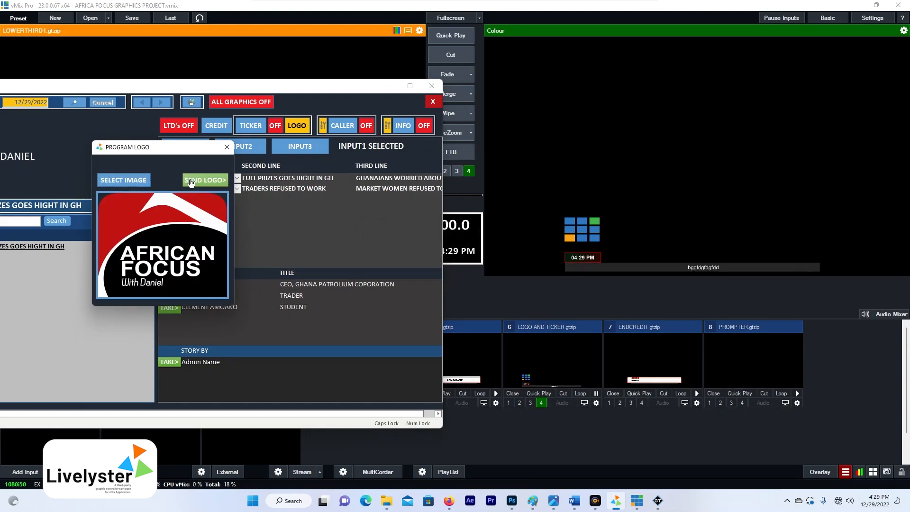
click(213, 184)
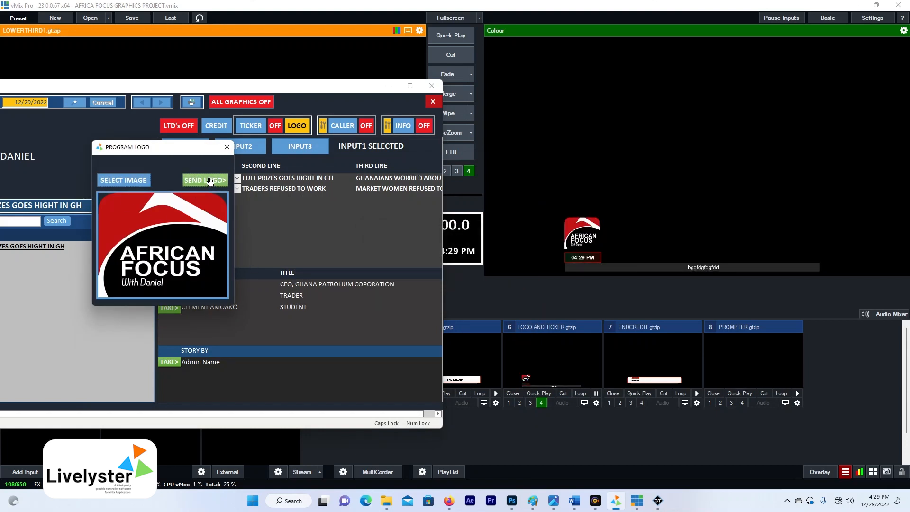
drag(258, 85, 243, 86)
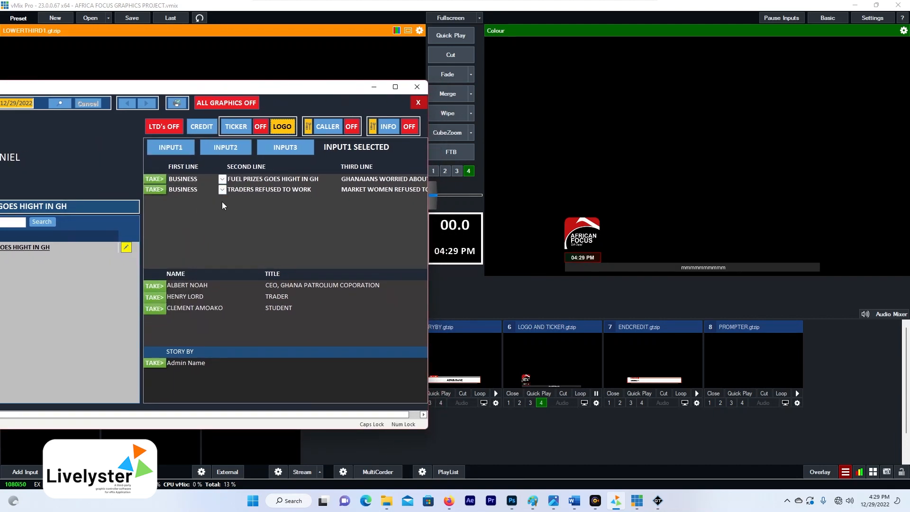
- Air both slags, the three name supers and the story-by credit in turn, ending on TRADERS REFUSED TO WORK
click(160, 180)
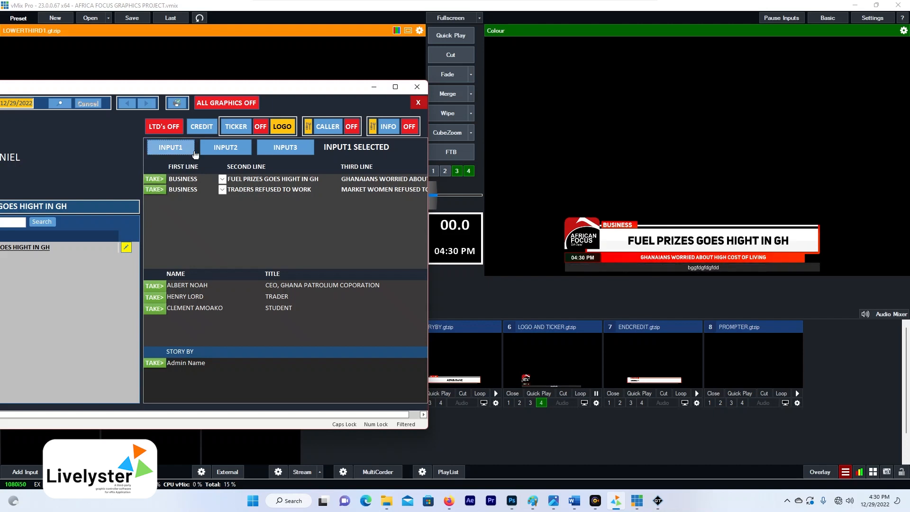
click(155, 191)
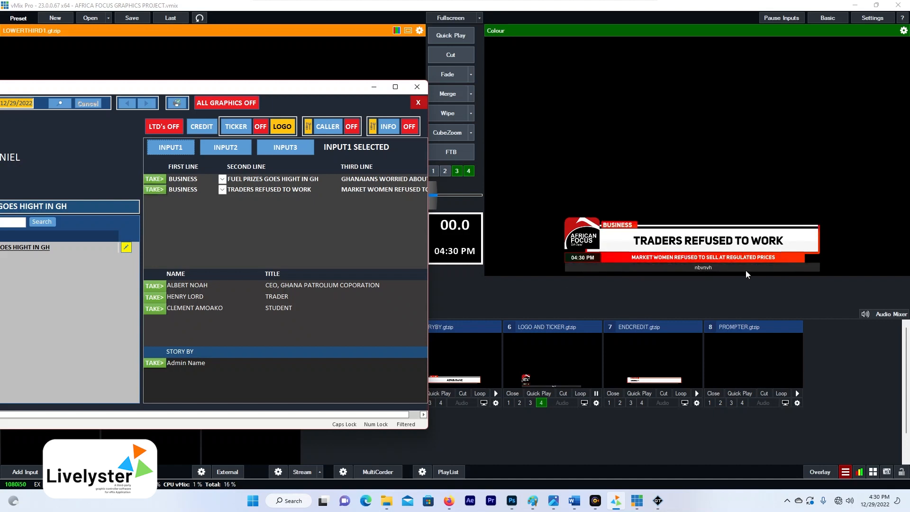
click(153, 287)
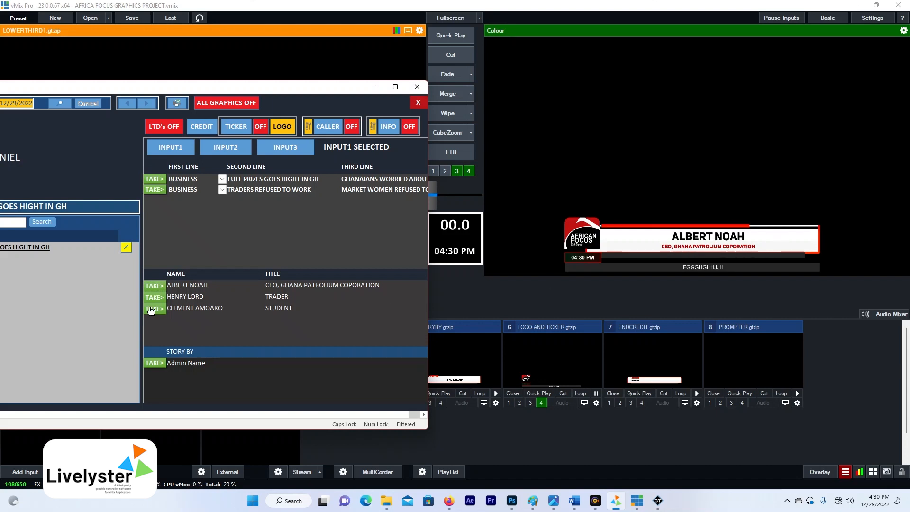
click(157, 297)
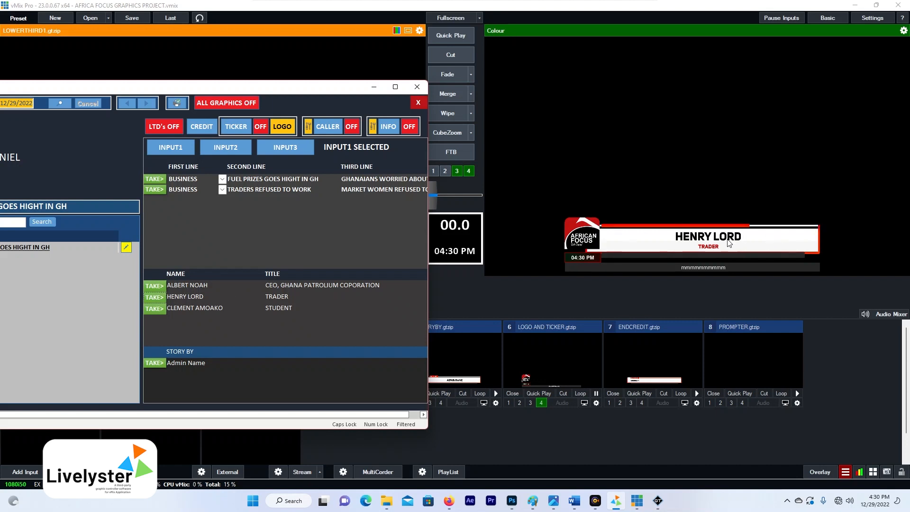
click(155, 310)
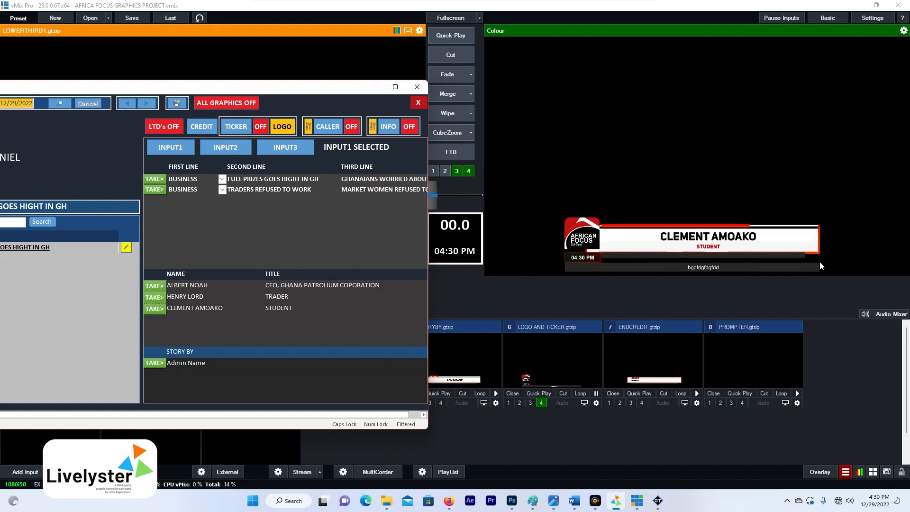
click(152, 364)
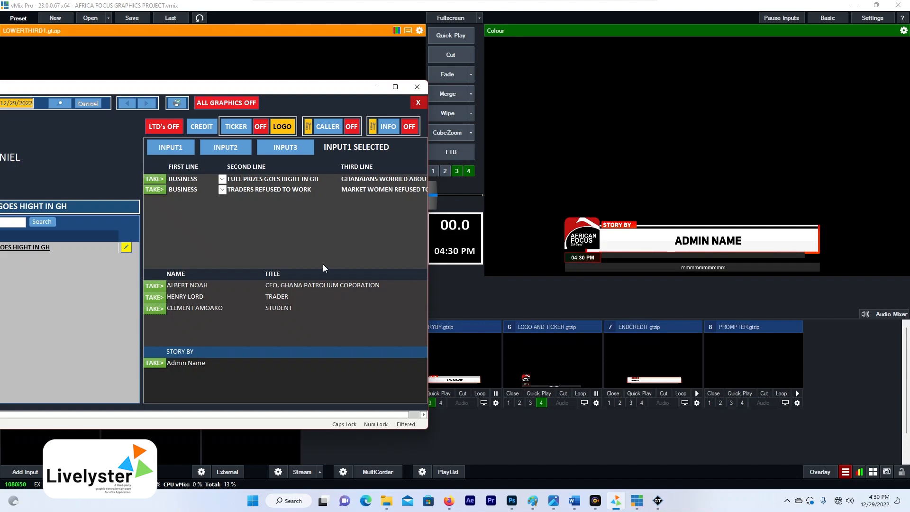
click(154, 190)
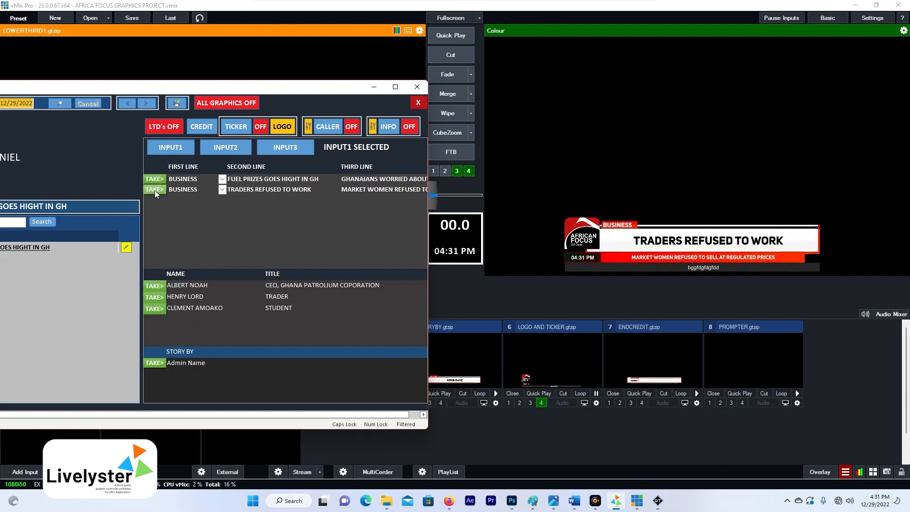
click(160, 287)
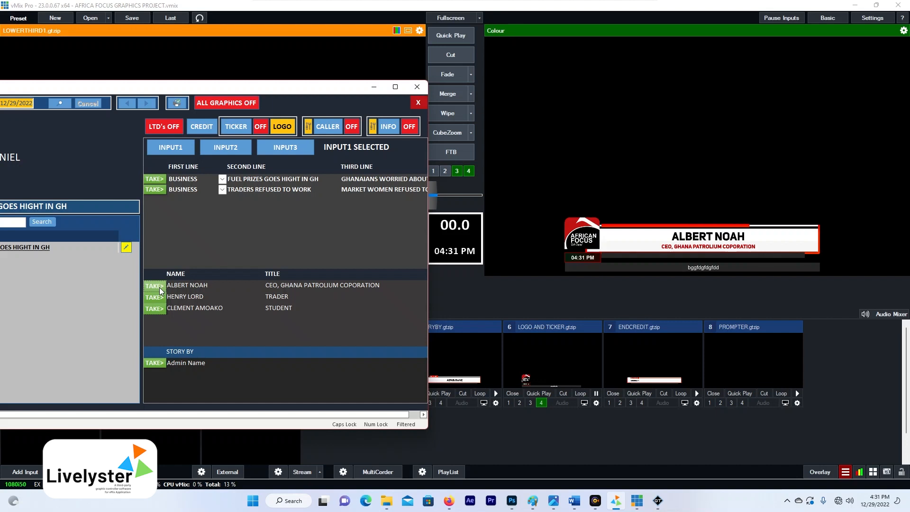
click(157, 300)
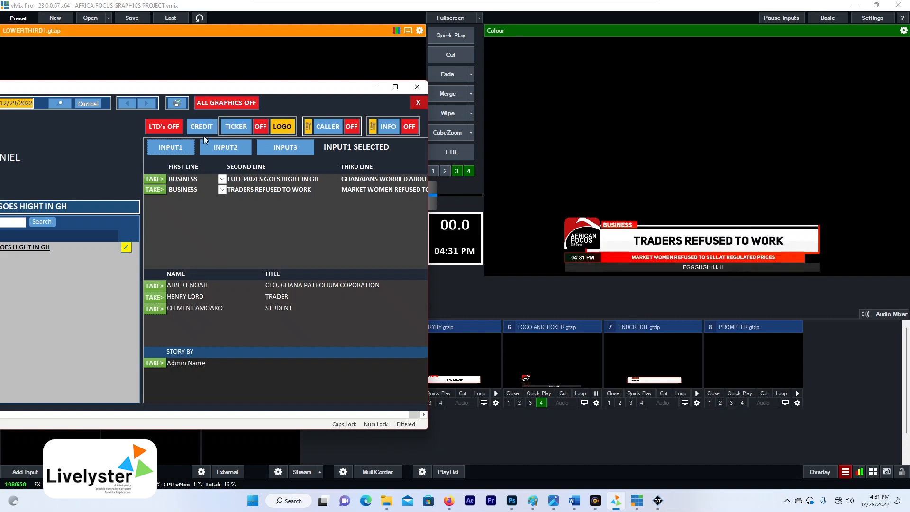
- Toggle the caller box back onto output and air the 'LIVE FROM ACCRA' info graphic, with the controller fully visible
drag(345, 88, 302, 102)
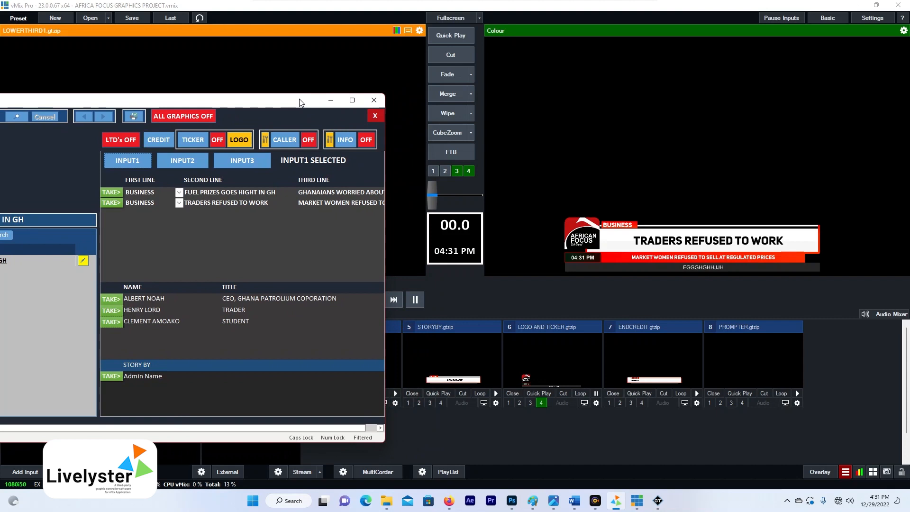
click(283, 143)
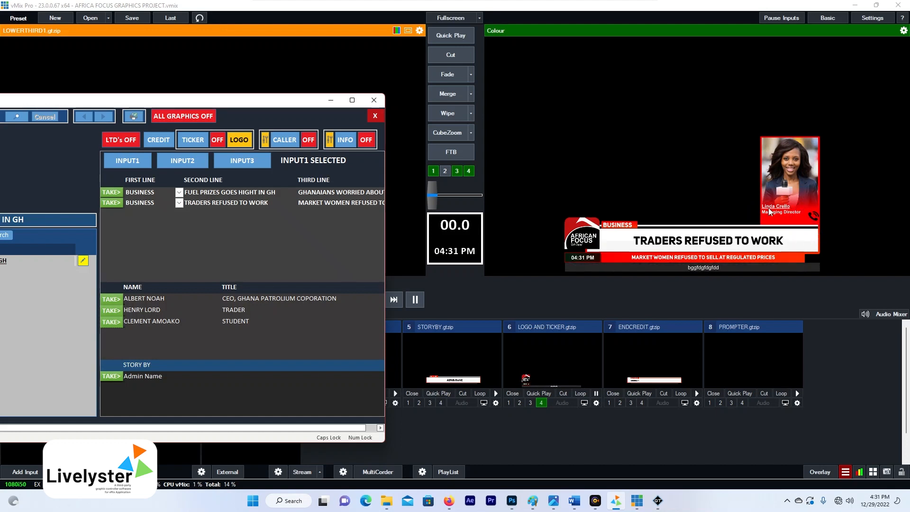
click(308, 140)
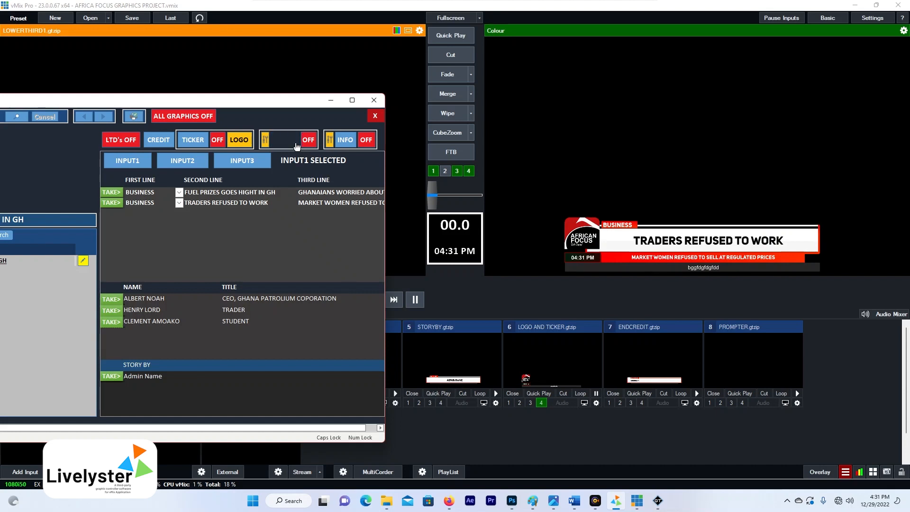
click(283, 145)
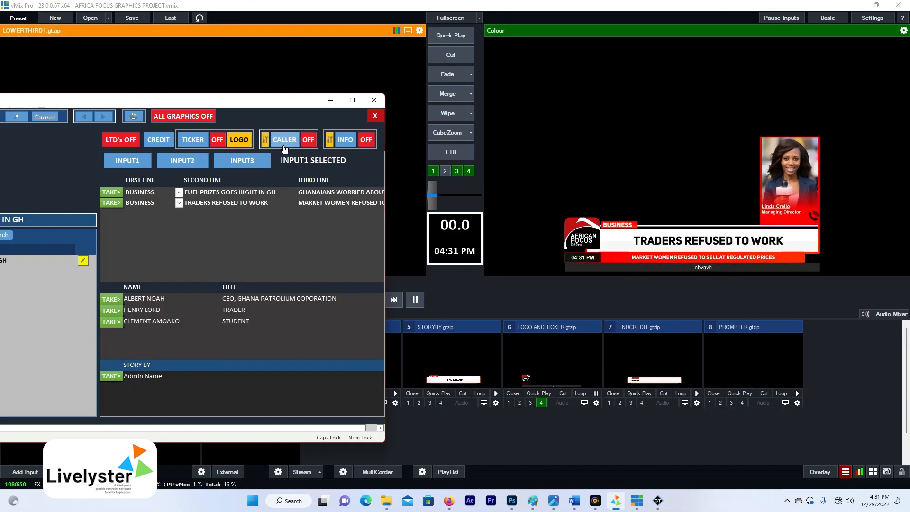
click(346, 142)
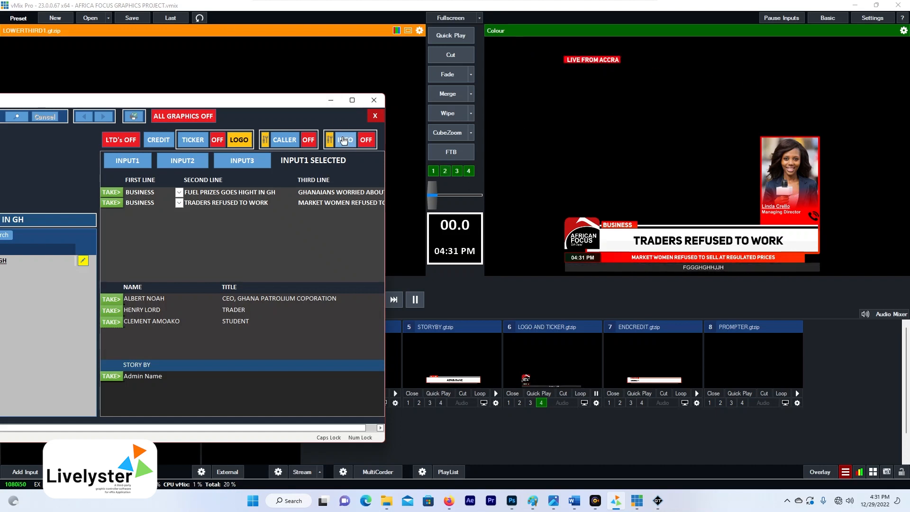
drag(258, 99, 469, 115)
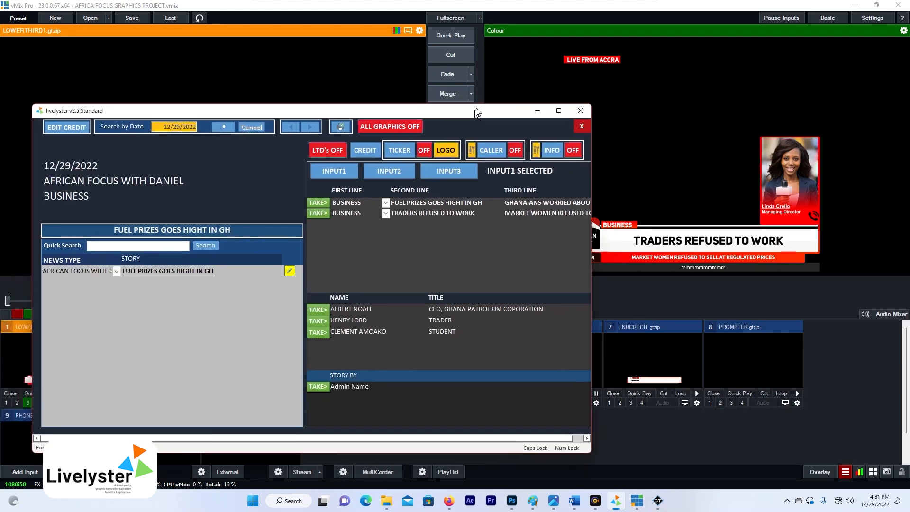
- Bring the graphics controller in front of vMix and select the first lower-third style
click(468, 80)
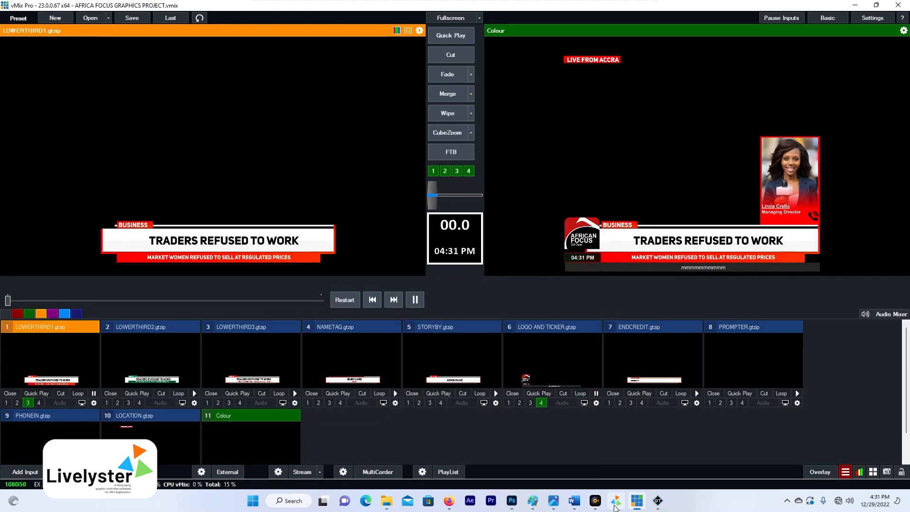
click(616, 501)
drag(434, 106, 408, 104)
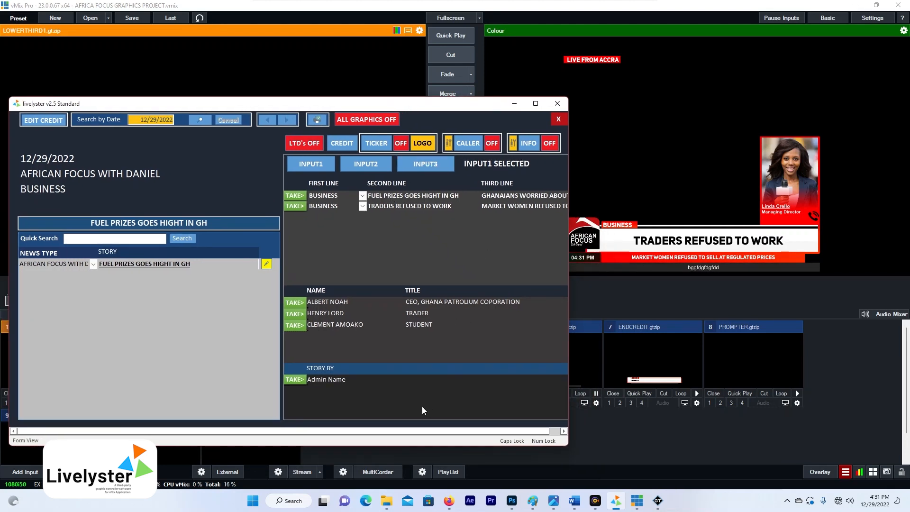
mouse_move(478, 109)
mouse_down()
mouse_move(438, 109)
mouse_move(469, 103)
mouse_up()
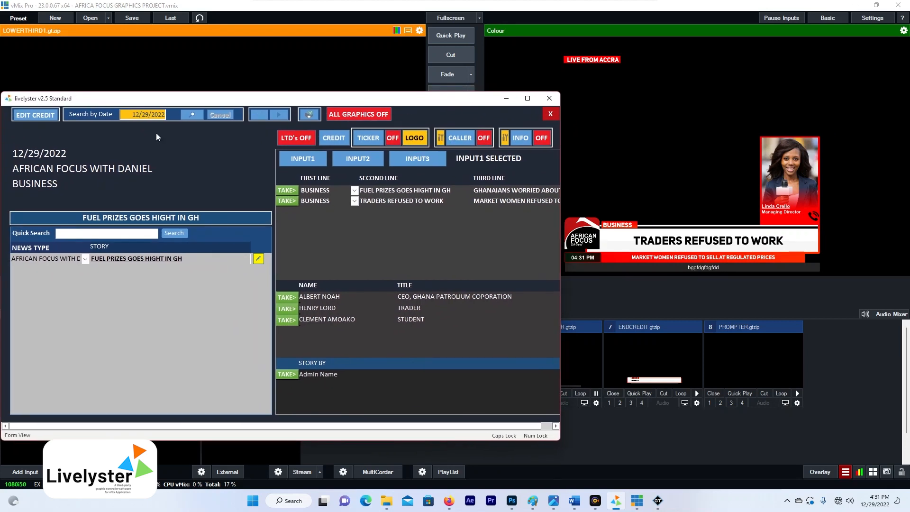
click(313, 162)
- Clear all graphics from output, then put the African Focus logo and ticker back on air
click(345, 115)
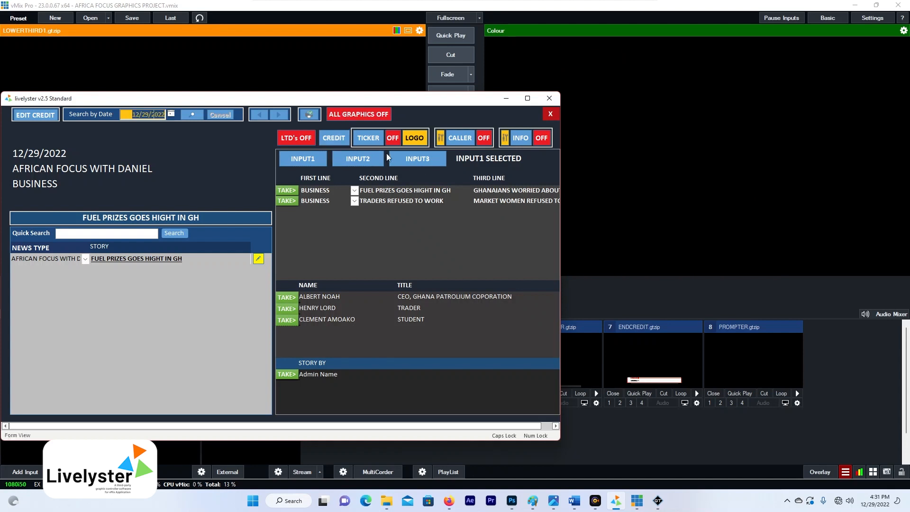
drag(434, 105, 376, 108)
click(304, 140)
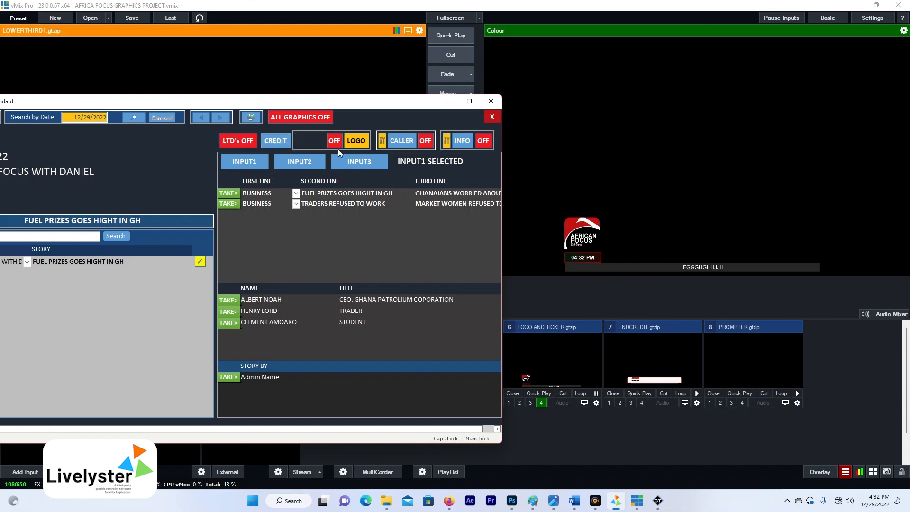
- Play the FUEL PRIZES GOES HIGHT IN GH headline in two styles, then TRADERS REFUSED TO WORK
click(358, 162)
click(231, 194)
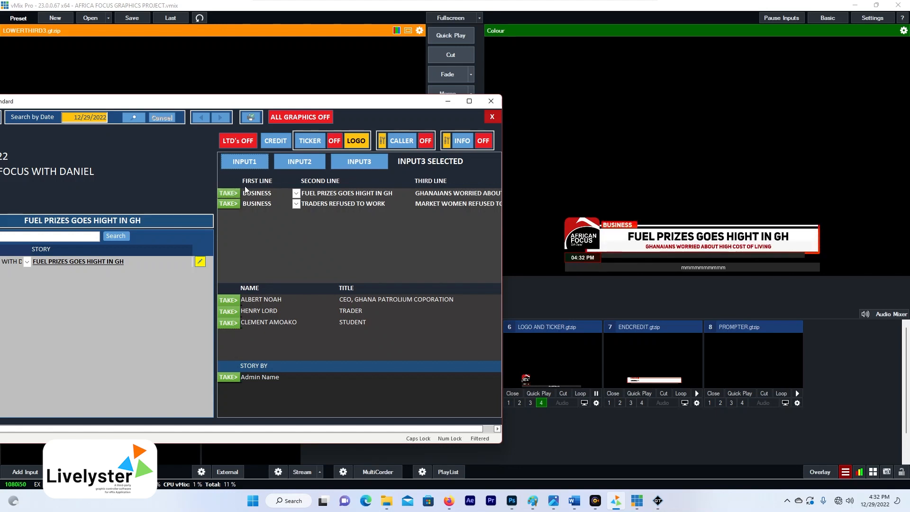
click(300, 162)
click(229, 194)
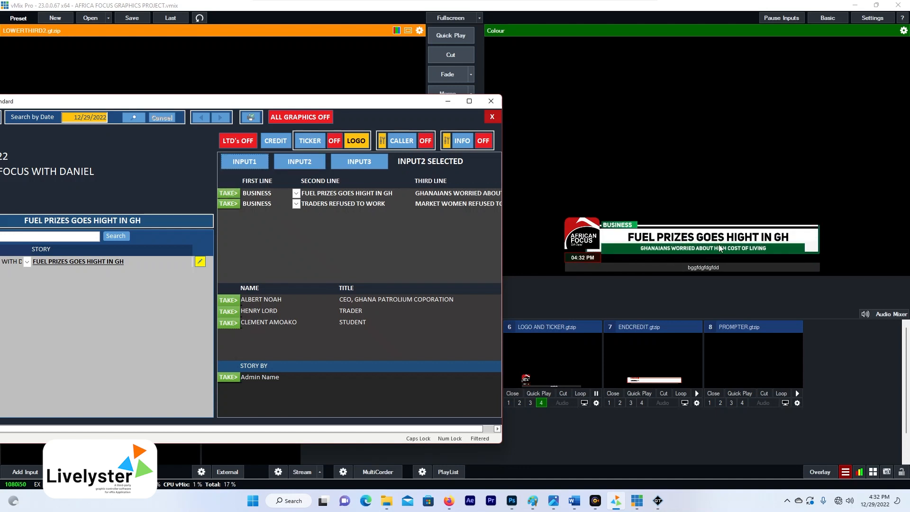
click(243, 164)
click(228, 204)
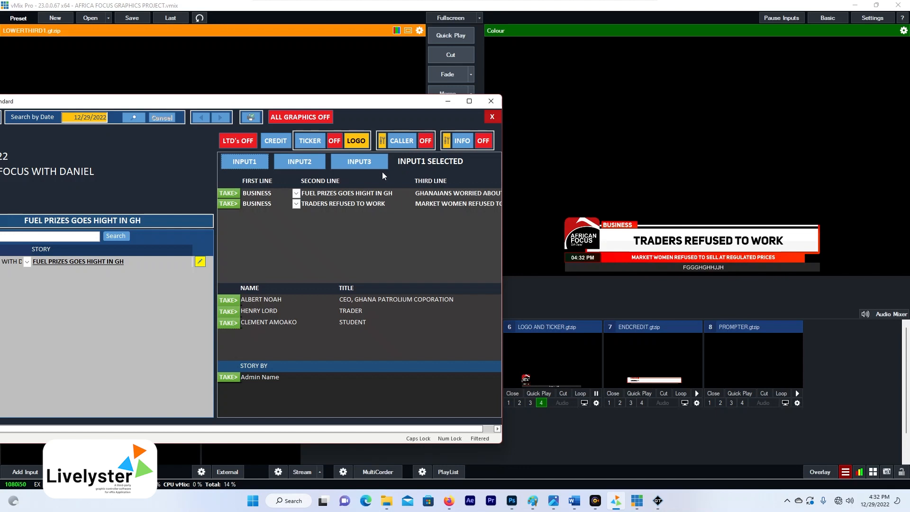
- Air the CEO, TRADER and STUDENT name supers, then flash the caller card on and off
click(225, 303)
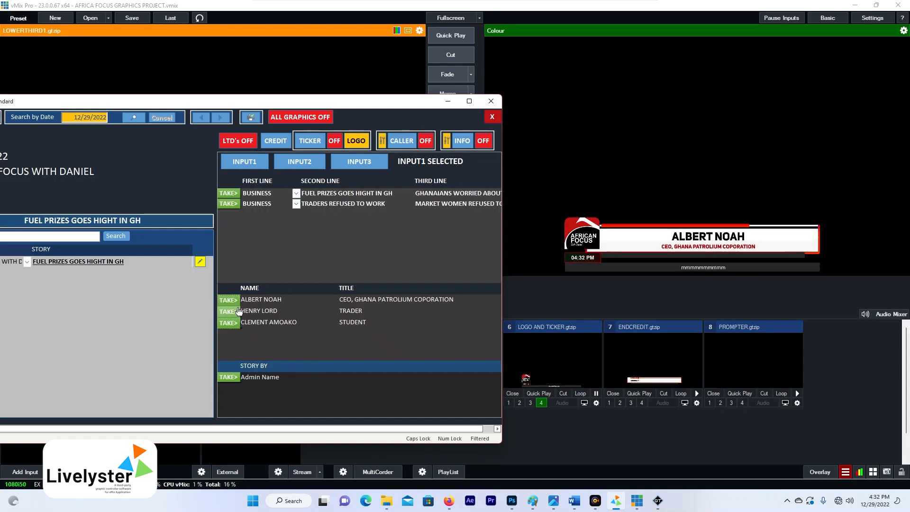
click(231, 312)
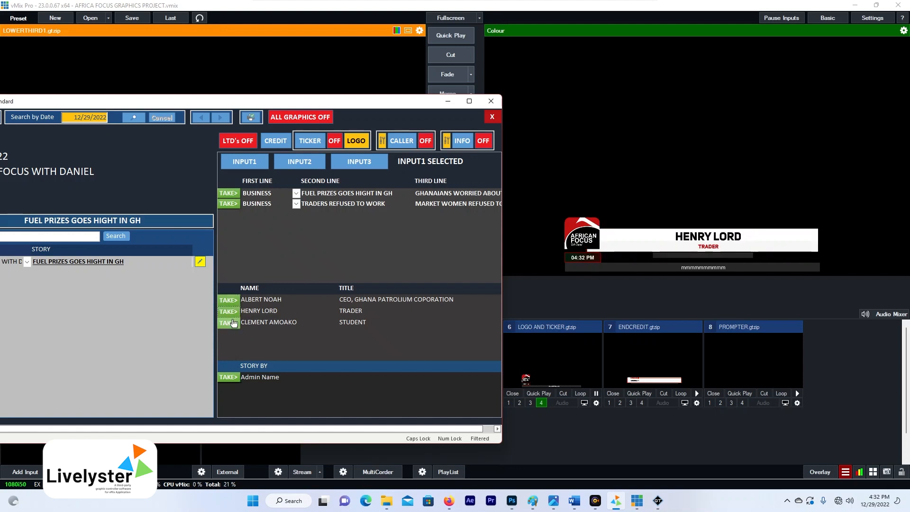
click(232, 324)
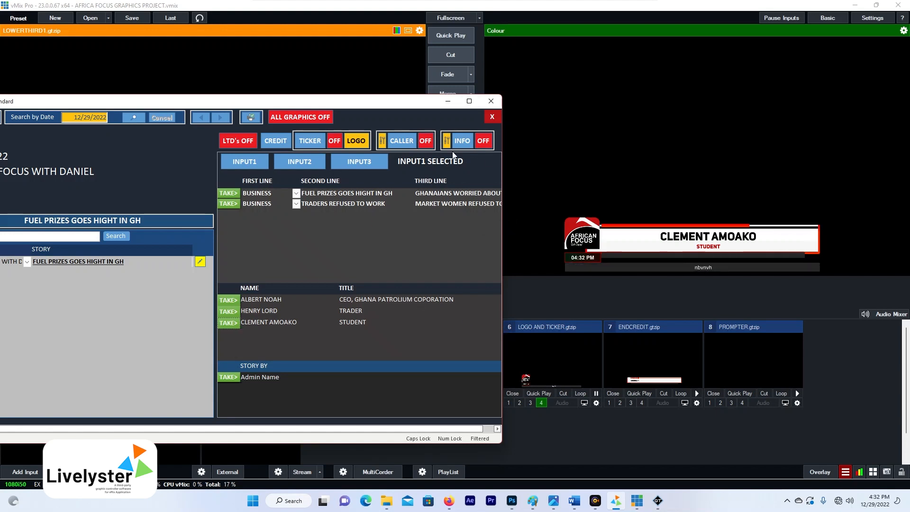
click(404, 145)
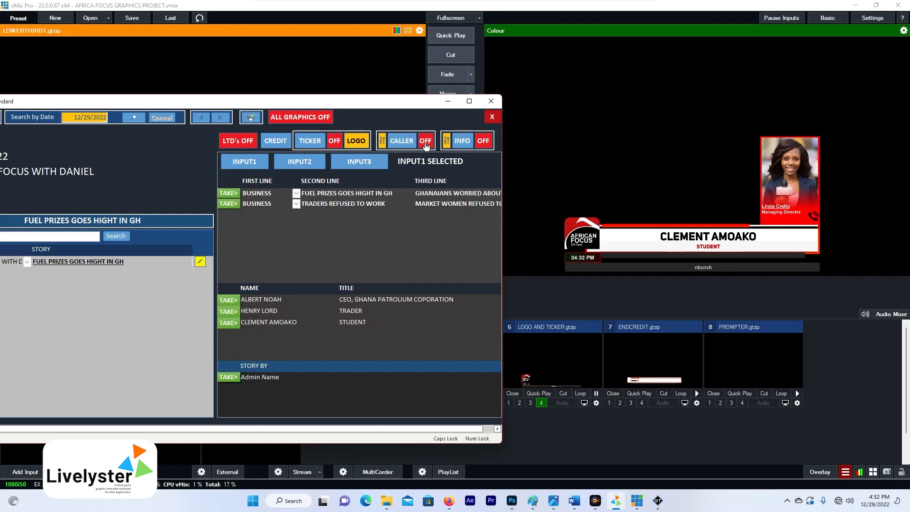
click(425, 145)
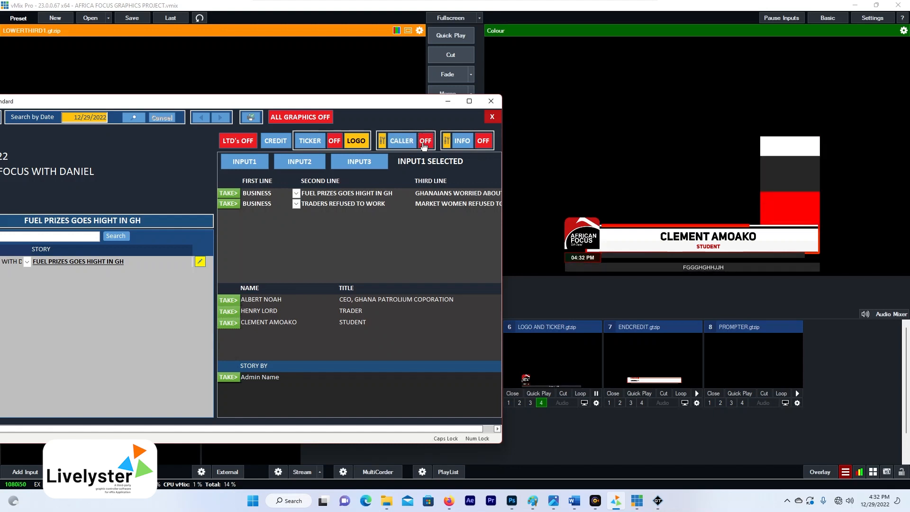
drag(340, 98, 397, 121)
- Open the end credit editor and load the African Focus news-type credit list
click(35, 135)
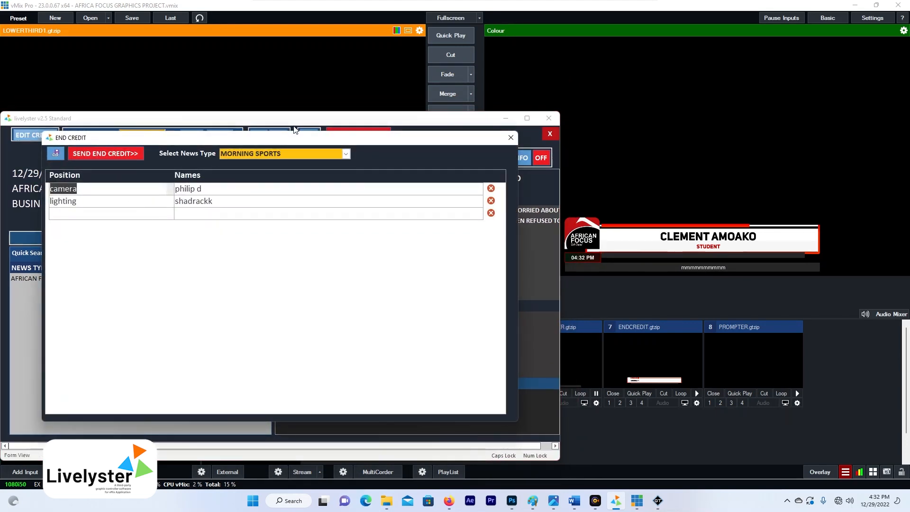
drag(228, 139, 221, 144)
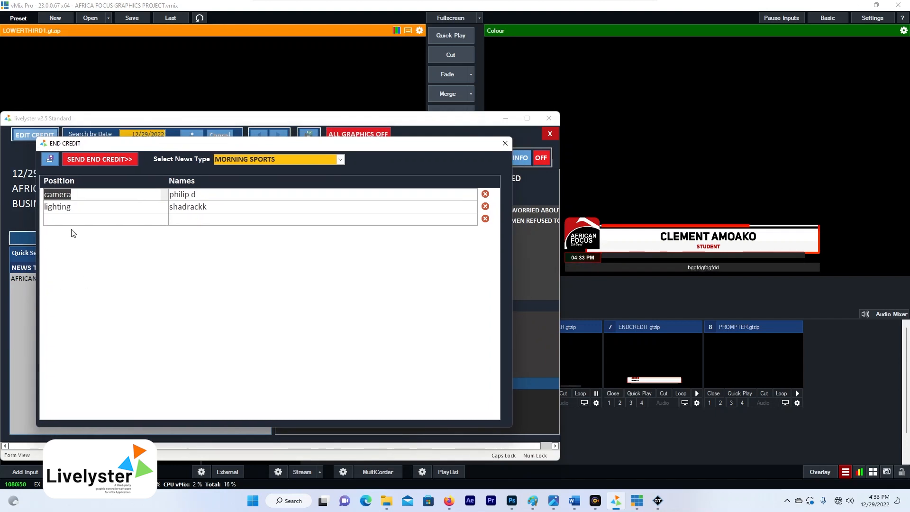
click(266, 159)
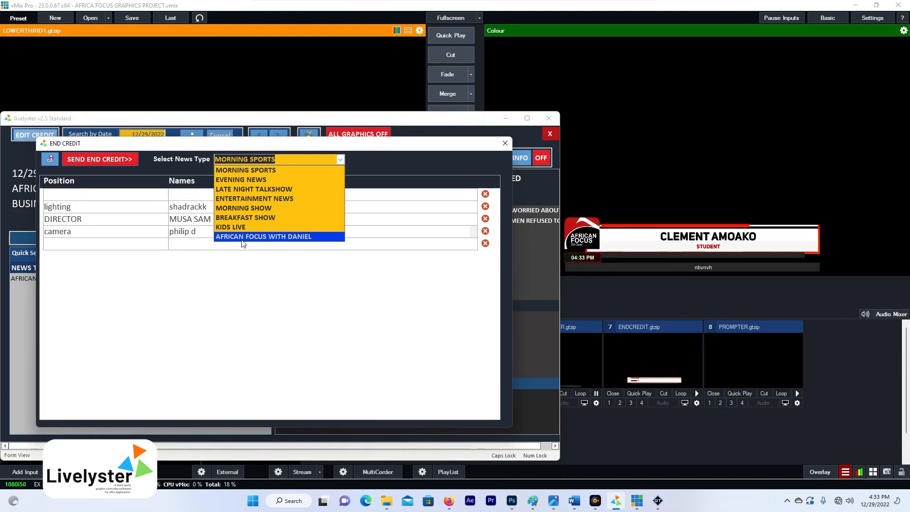
click(296, 236)
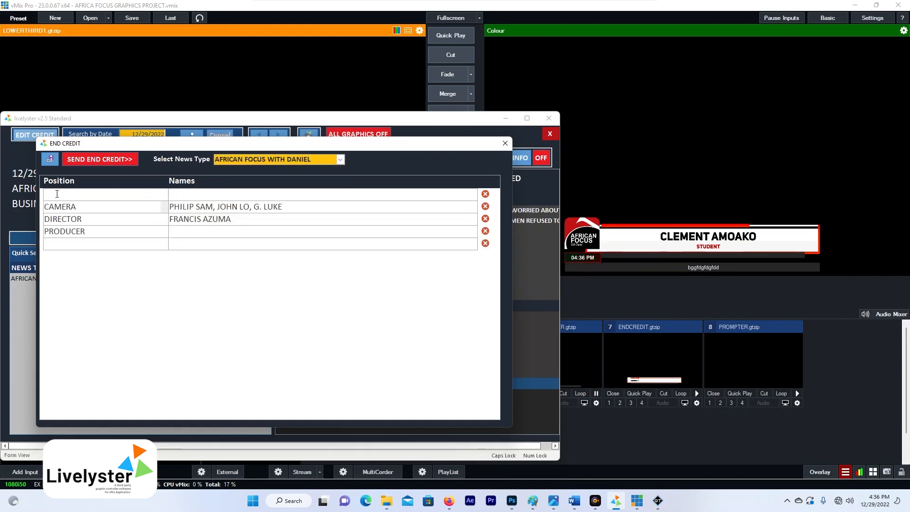
- Edit the first credit row, enter the assistant producer's name, and add an 'A TV PRODUCTION (C) 2022' row
click(108, 194)
click(178, 195)
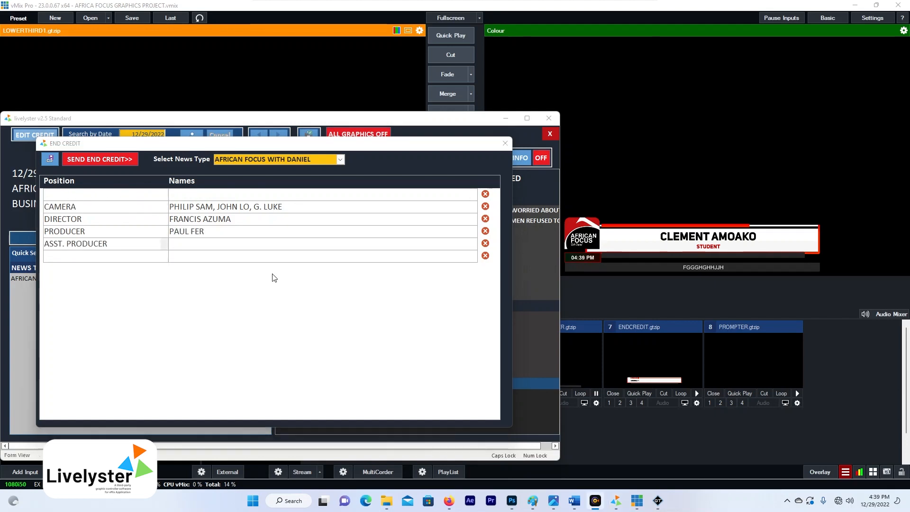
click(216, 244)
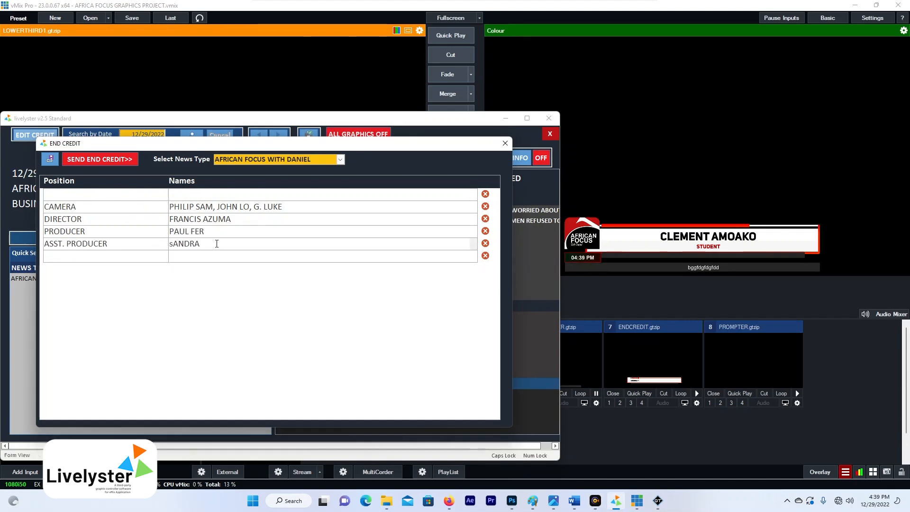
click(116, 257)
text(A TV PRODUCTIO)
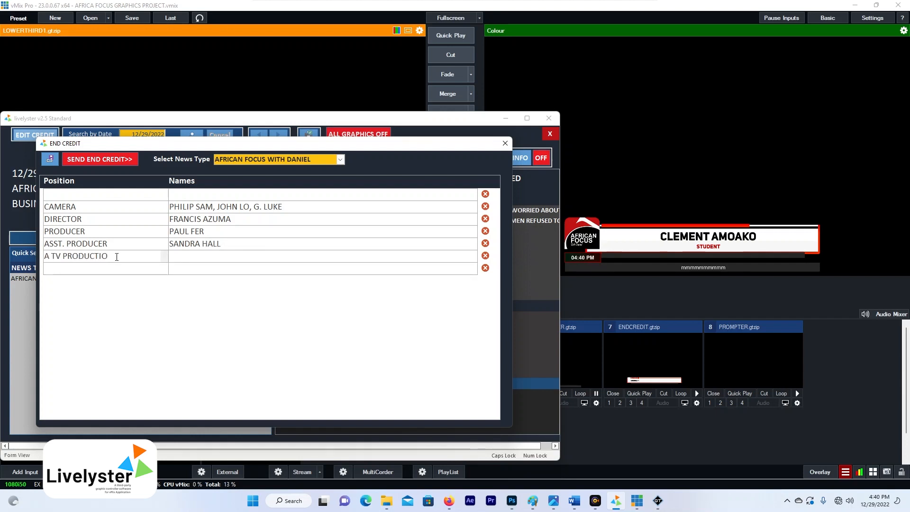
text(N (C) 2022)
- Move '© 2022' into that row's names cell, save the credit list and send it to vMix
drag(145, 257, 113, 257)
key(ctrl+x)
click(195, 257)
key(ctrl+v)
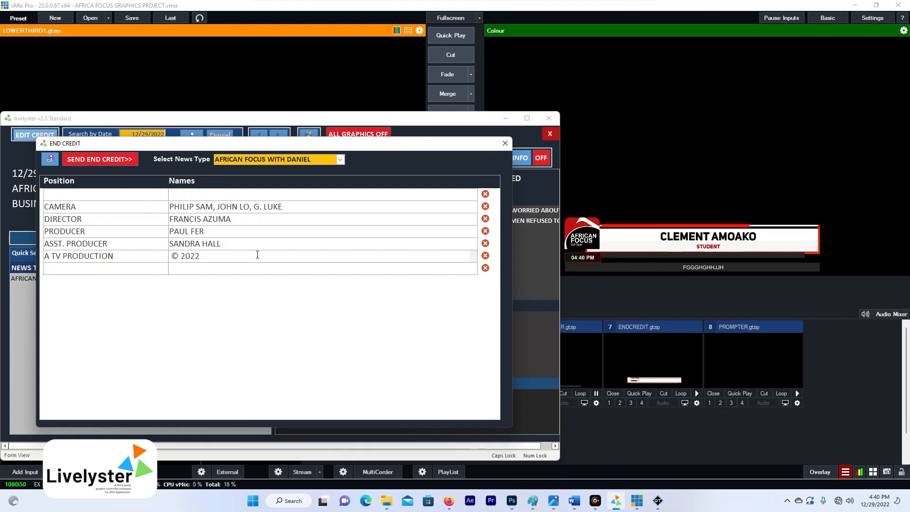
click(50, 160)
click(98, 159)
- Close the credit editor, clear all graphics from output, and roll the end credits
click(507, 144)
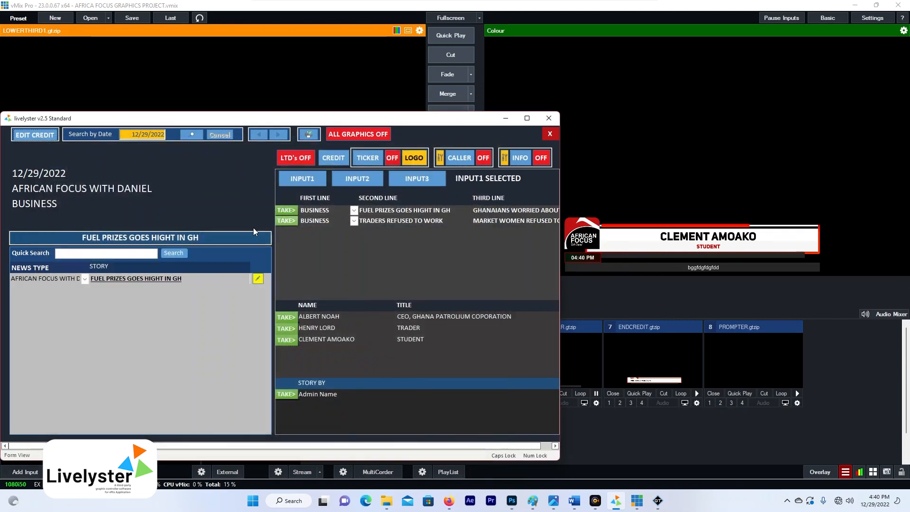
drag(373, 120, 349, 117)
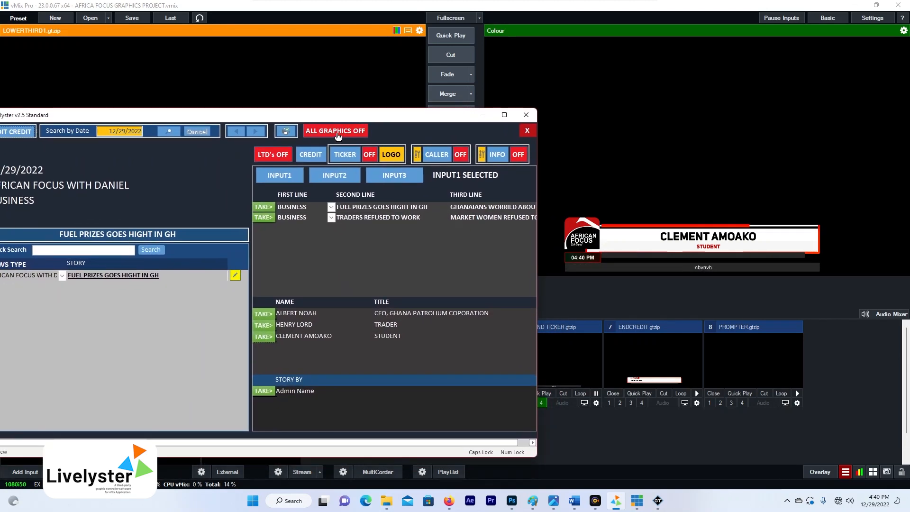
click(338, 136)
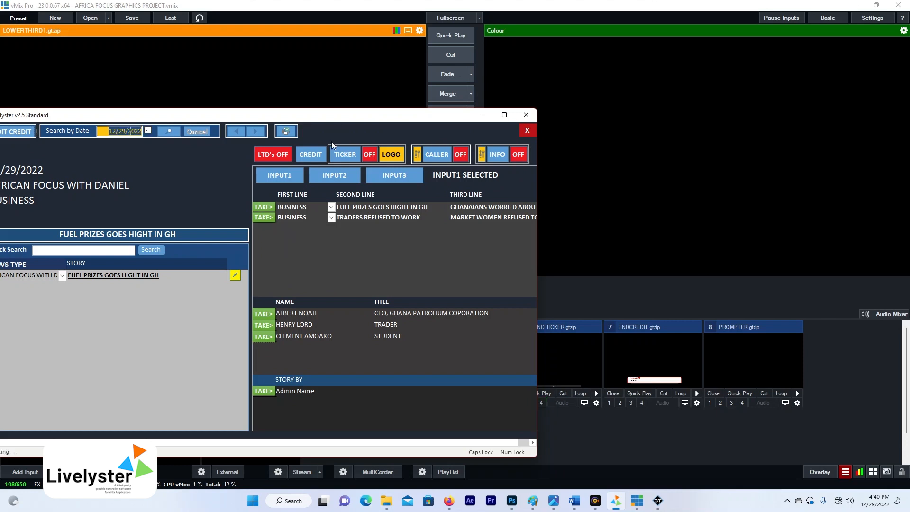
click(312, 157)
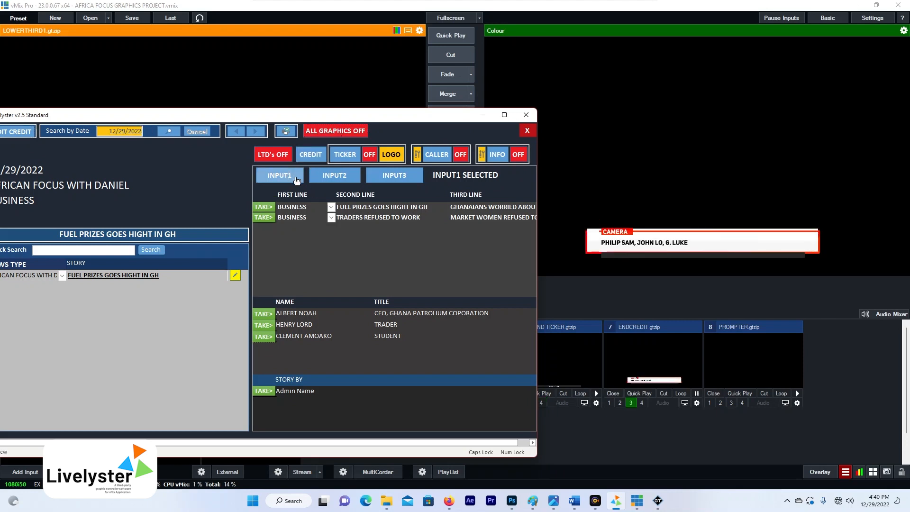